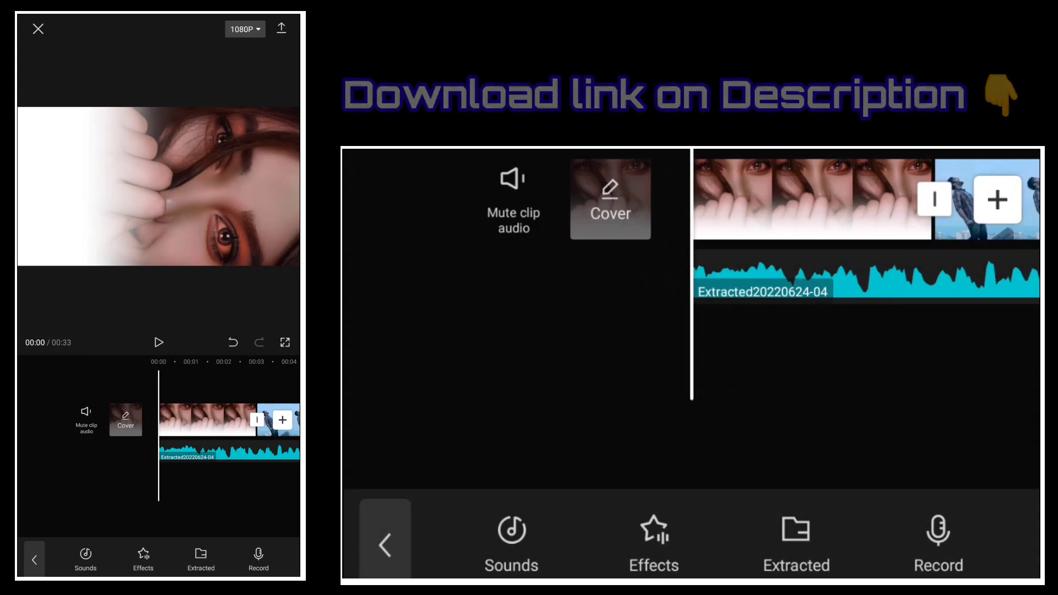
Shorten the first picture clip and trim the second picture to 1.5 seconds
left_click(783, 401)
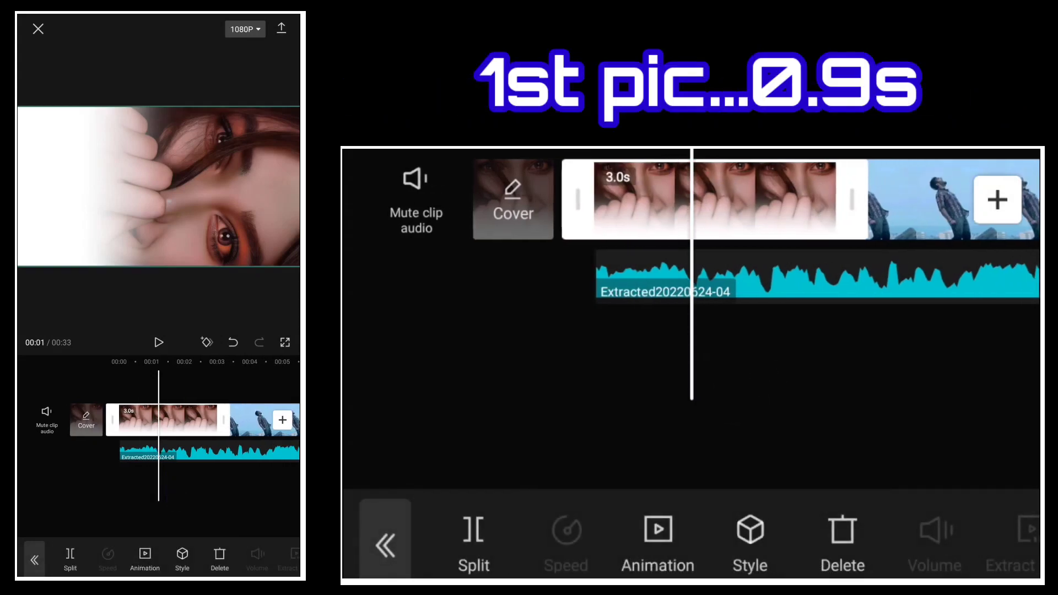
left_click_drag(903, 200, 602, 307)
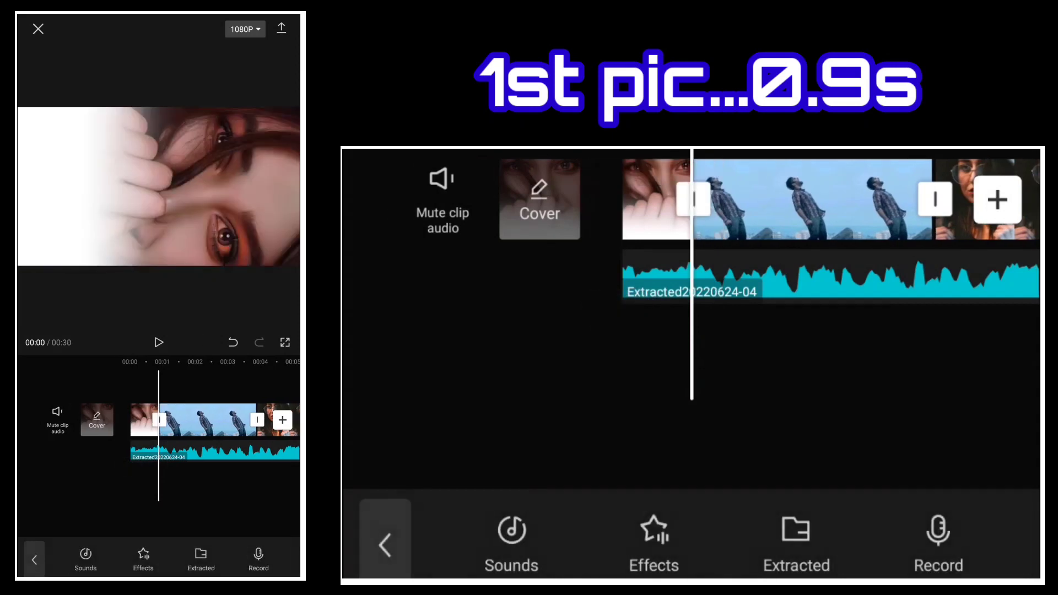
left_click(209, 419)
left_click_drag(211, 506, 186, 509)
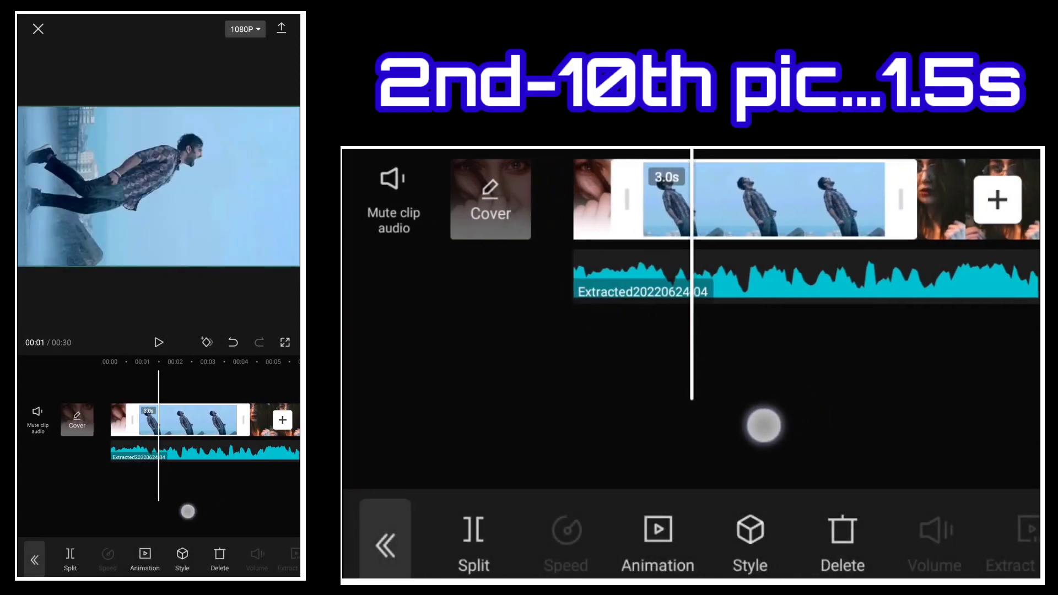
left_click_drag(221, 420, 157, 466)
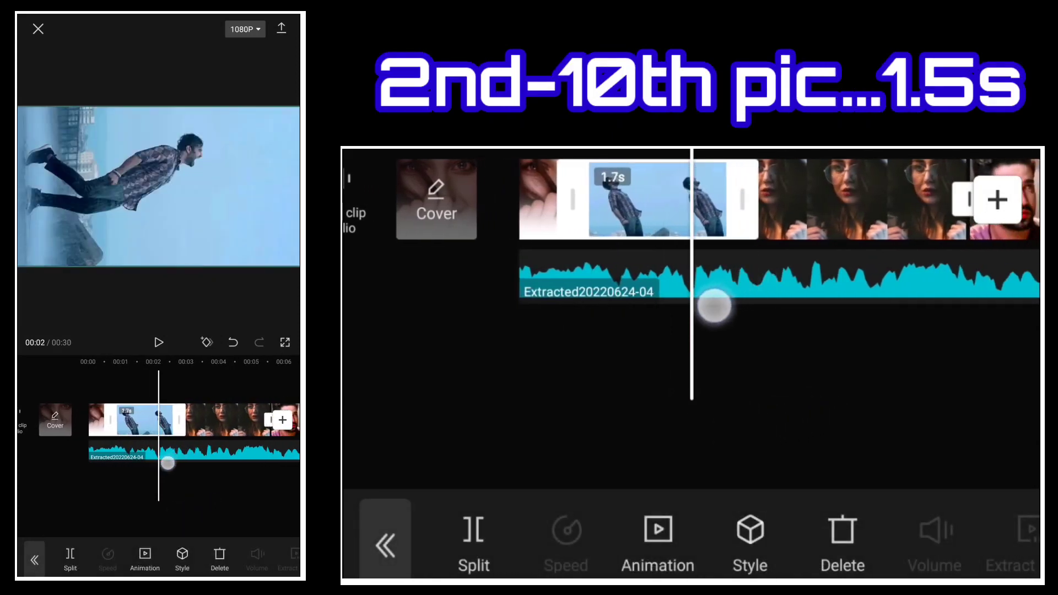
Trim the third, fourth and laughing-man picture clips to about 1.4–1.5 seconds
left_click(209, 413)
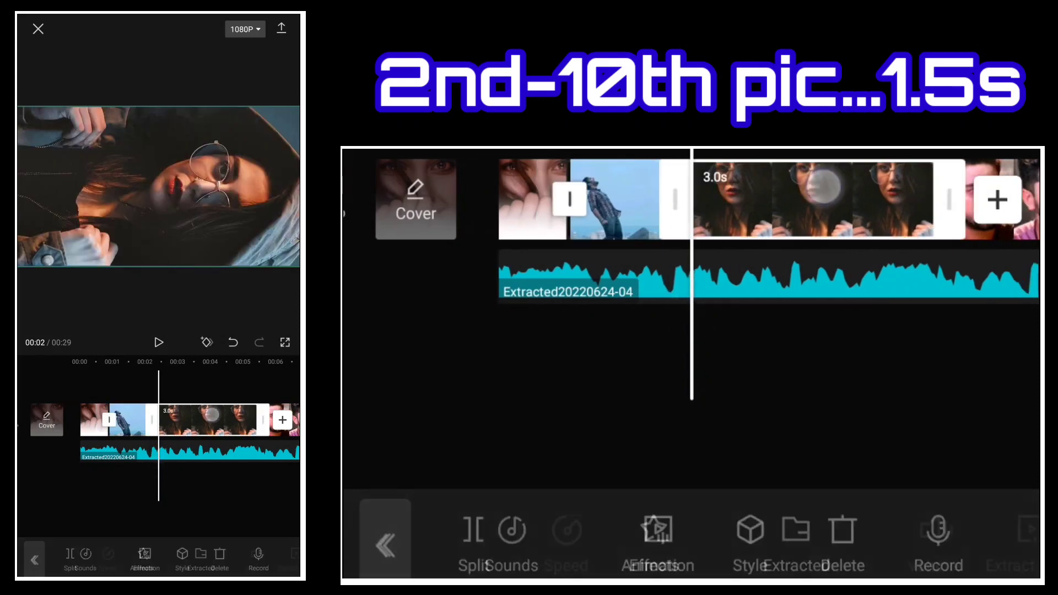
left_click_drag(199, 482, 156, 482)
left_click_drag(217, 420, 172, 454)
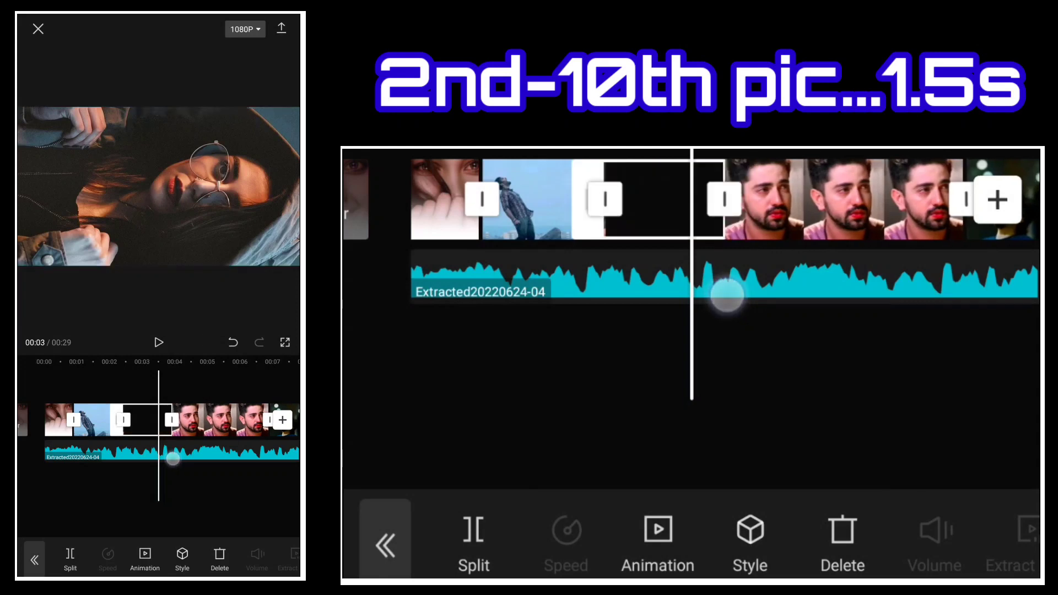
left_click_drag(229, 477, 163, 478)
left_click(213, 424)
left_click_drag(212, 424, 151, 457)
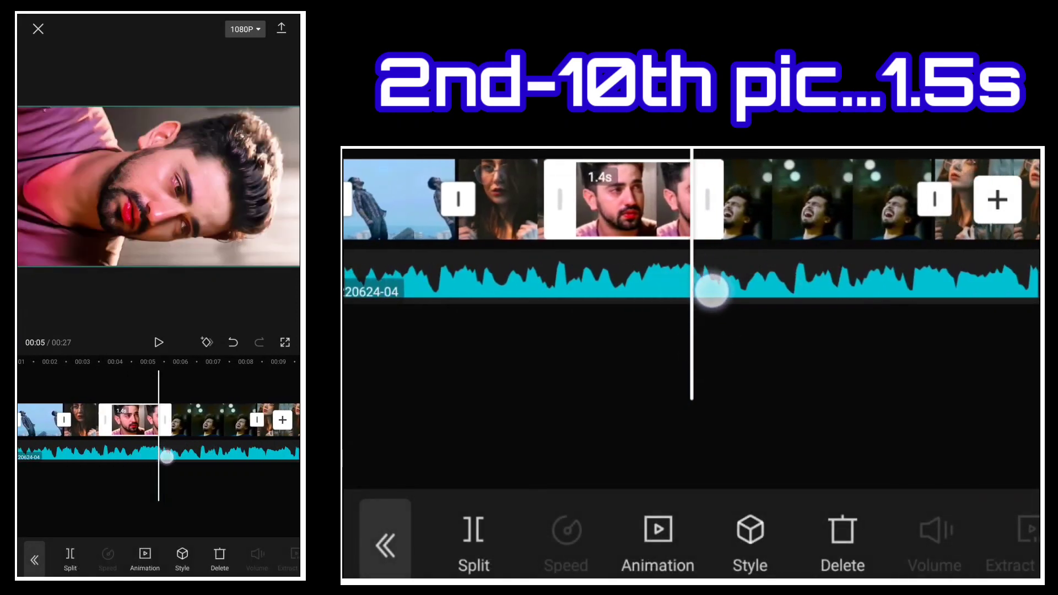
left_click(203, 422)
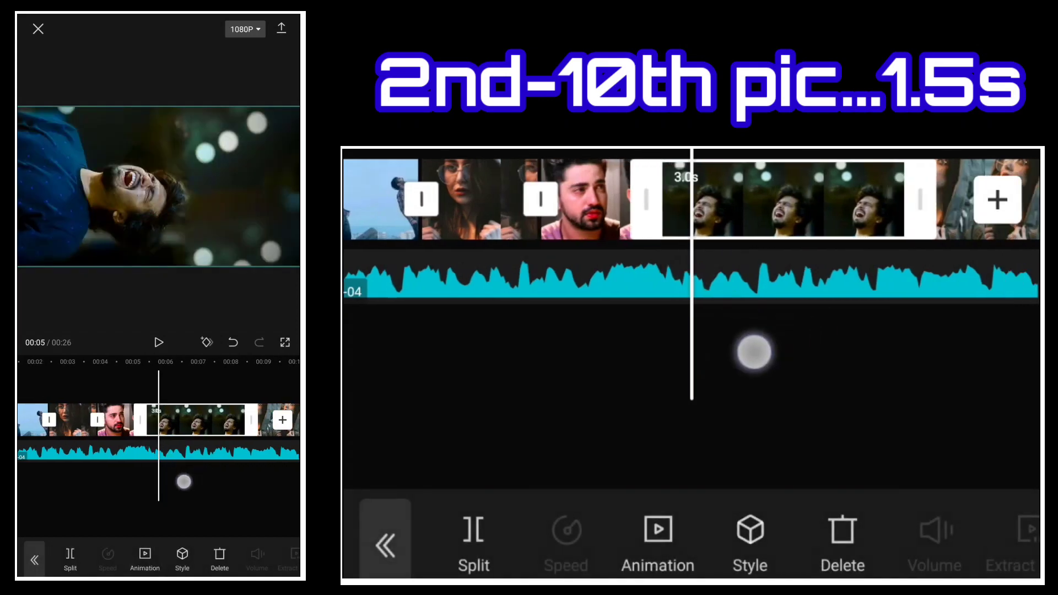
mouse_move(246, 424)
left_mouse_down()
mouse_move(159, 459)
mouse_move(173, 464)
left_mouse_up()
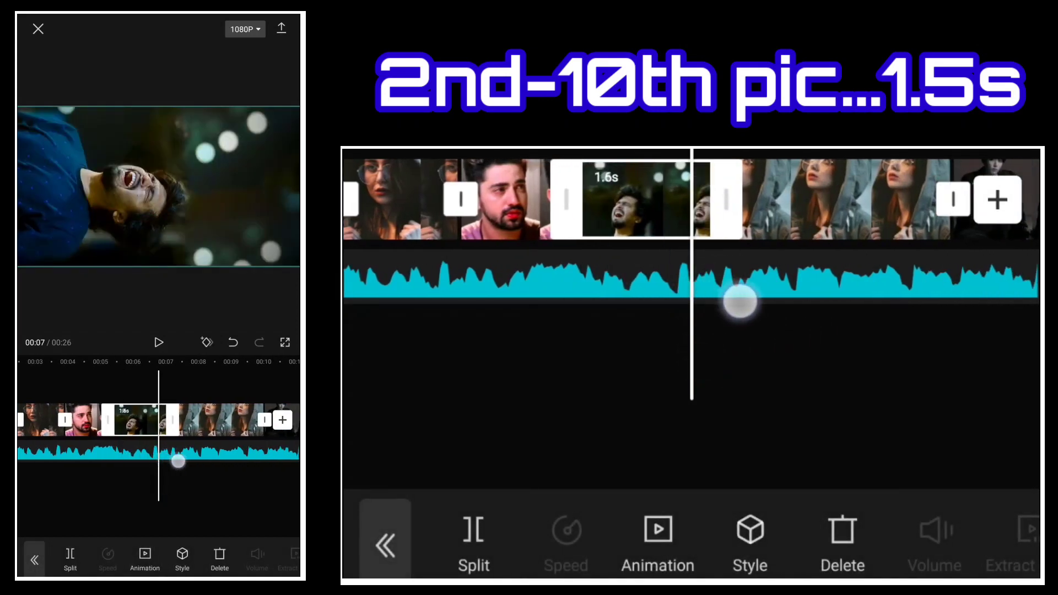
left_click(172, 465)
Trim the girl, jacket, pink-shirt and following picture clips to about 1.5 seconds
left_click(193, 420)
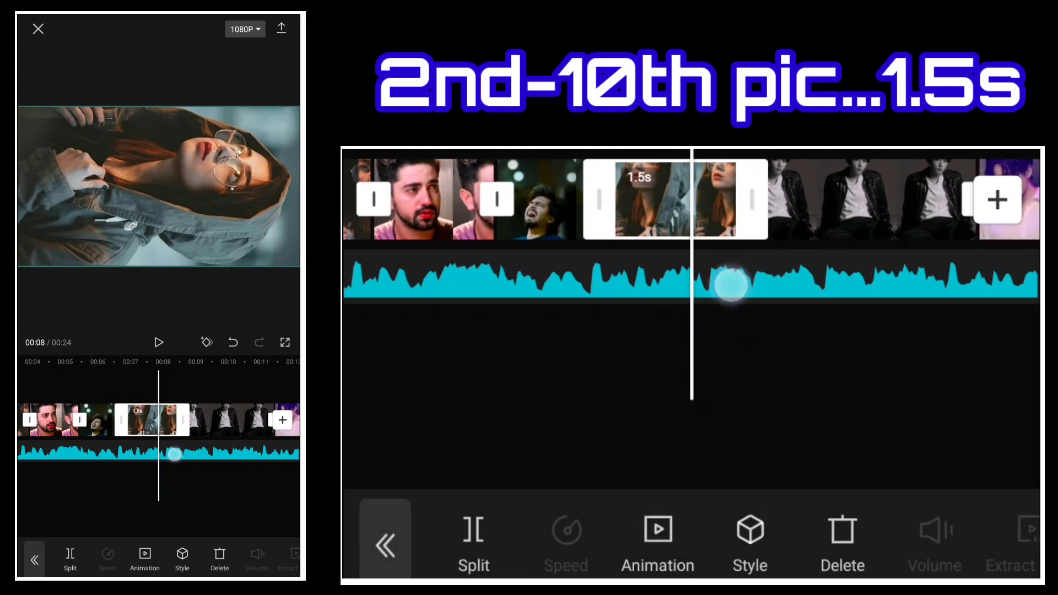
left_click(174, 454)
left_click(204, 420)
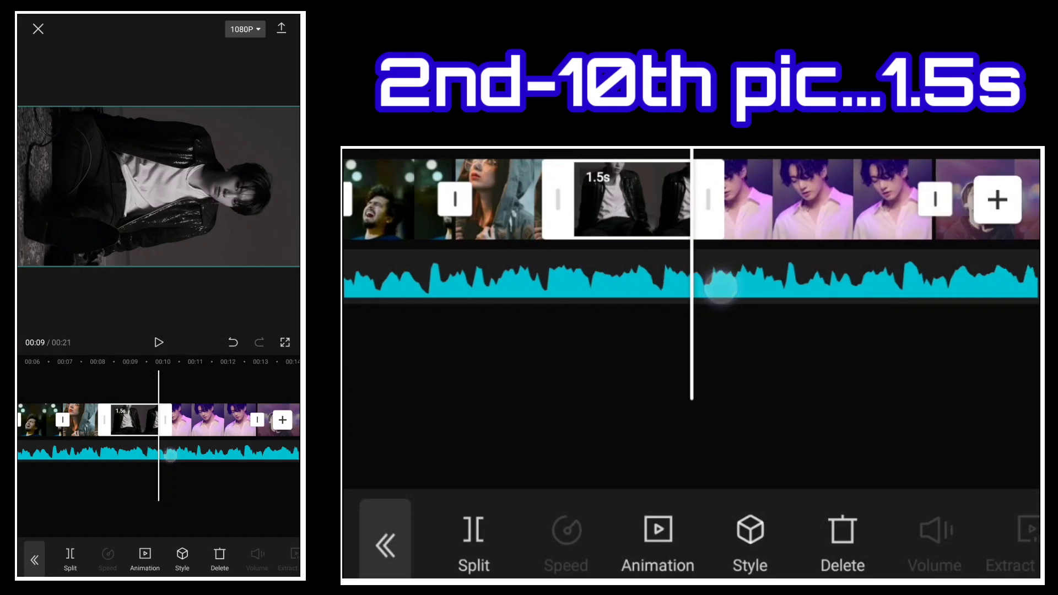
left_click(172, 454)
left_click(196, 420)
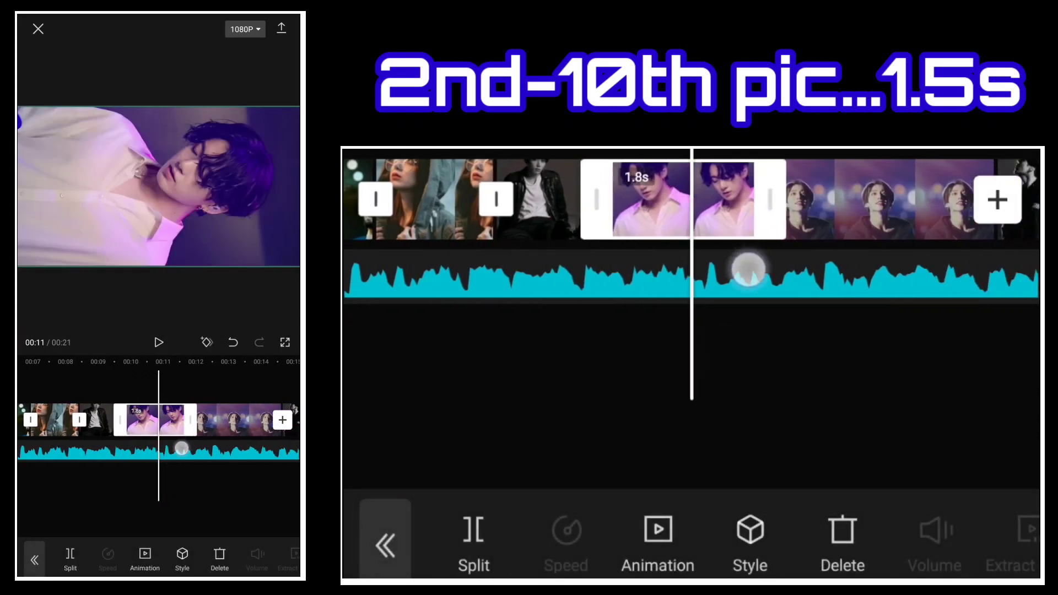
mouse_move(182, 448)
left_mouse_down()
mouse_move(169, 455)
mouse_move(177, 461)
left_mouse_up()
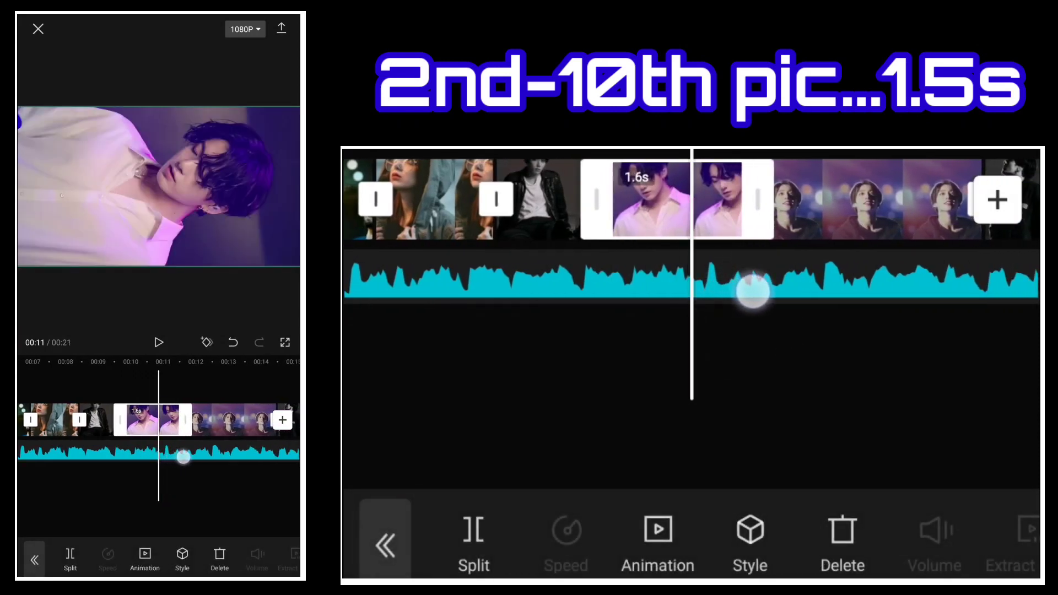
left_click(186, 472)
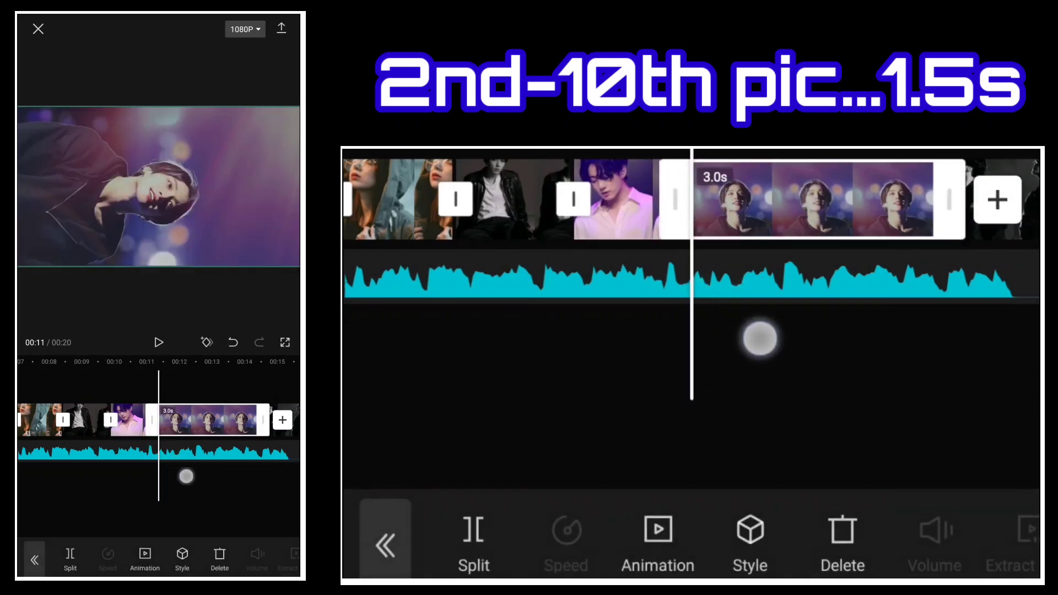
mouse_move(187, 472)
left_mouse_down()
mouse_move(173, 458)
mouse_move(179, 473)
left_mouse_up()
left_click(196, 473)
Add an ending clip and set the last picture clip to 1.4 seconds
left_click(176, 474)
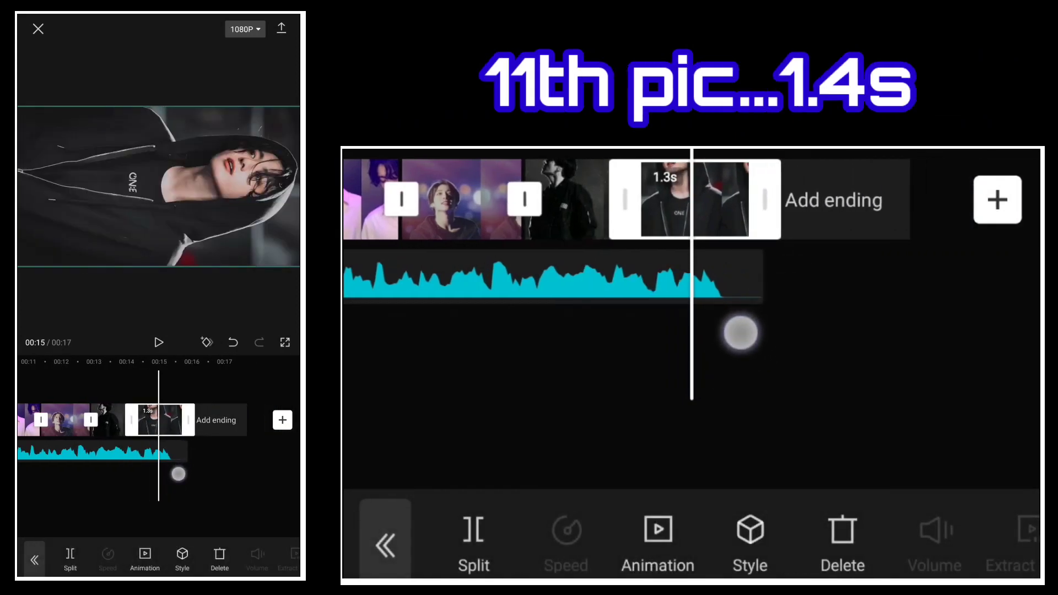
left_click(136, 418)
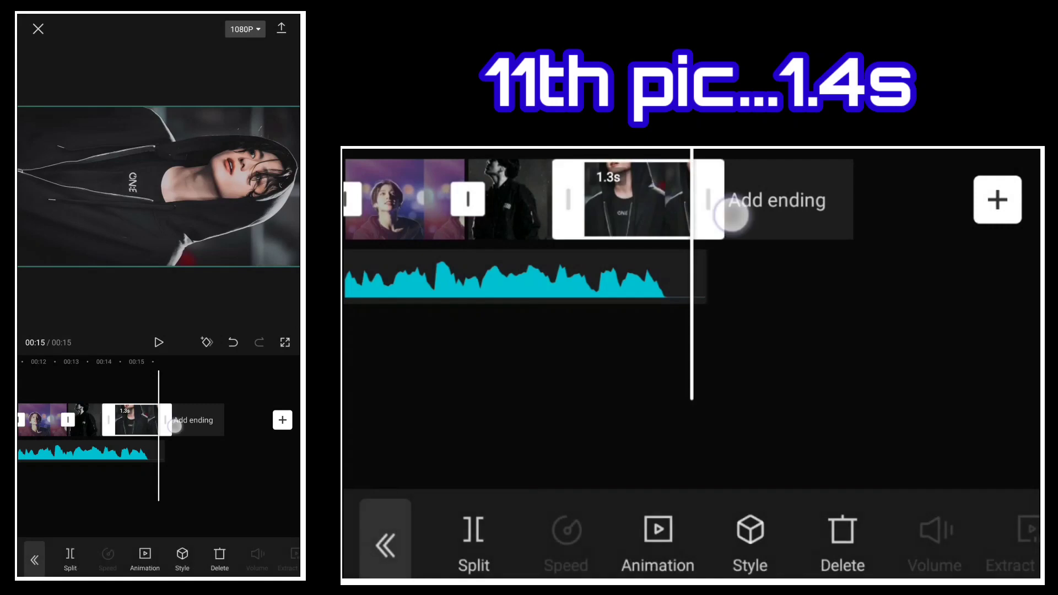
left_click(175, 425)
left_click(158, 421)
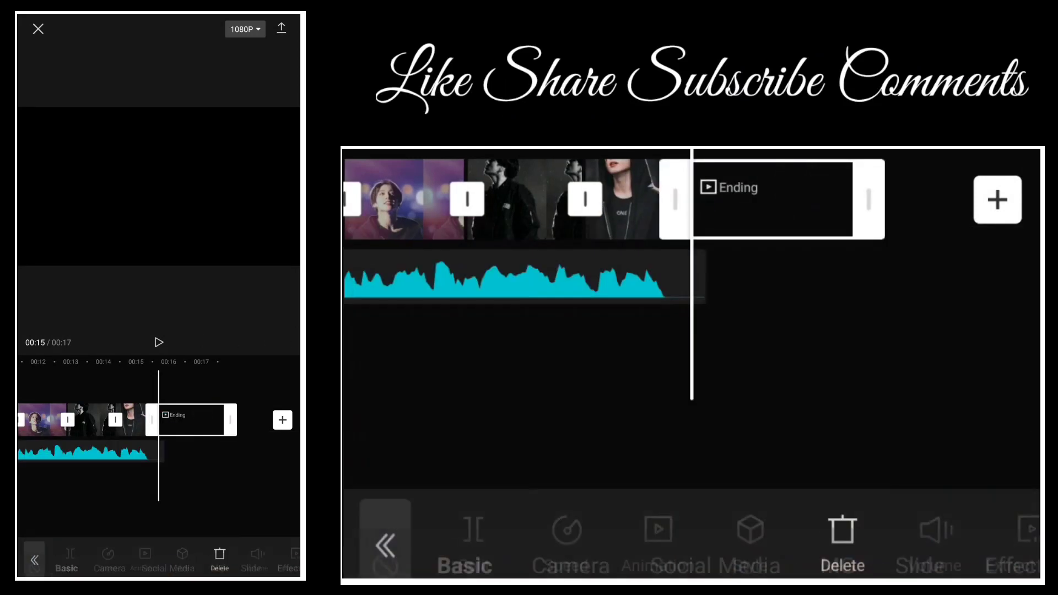
left_click(208, 491)
left_click(165, 420)
left_click_drag(195, 437, 192, 444)
Delete the added Ending clip and bring the timeline back to the slideshow start
left_click(187, 418)
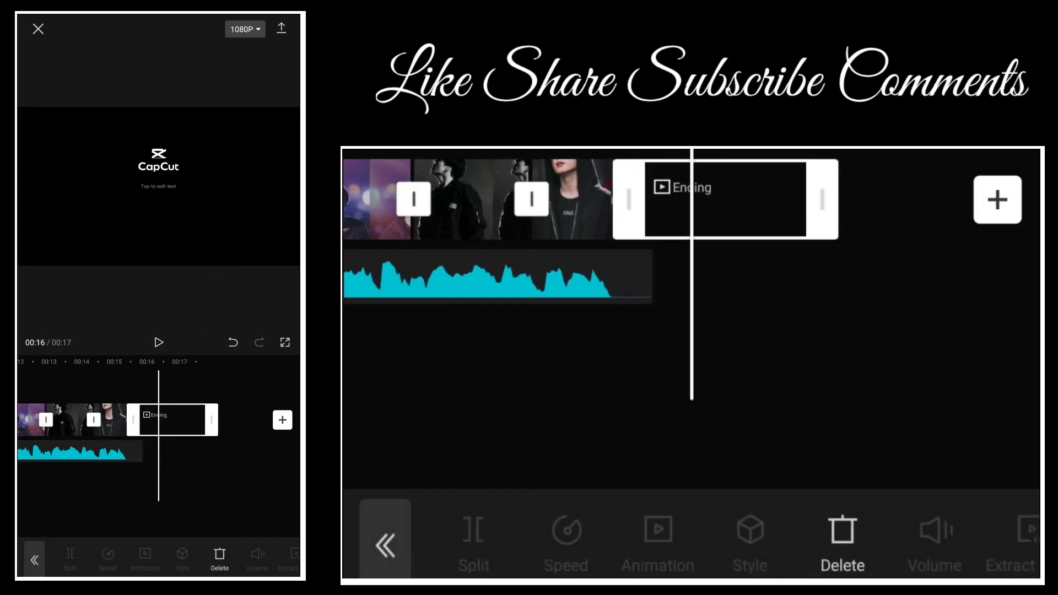
left_click(220, 557)
mouse_move(165, 485)
left_mouse_down()
mouse_move(212, 484)
mouse_move(219, 473)
mouse_move(170, 490)
mouse_move(201, 487)
left_mouse_up()
scroll(165, 489, "up", 3)
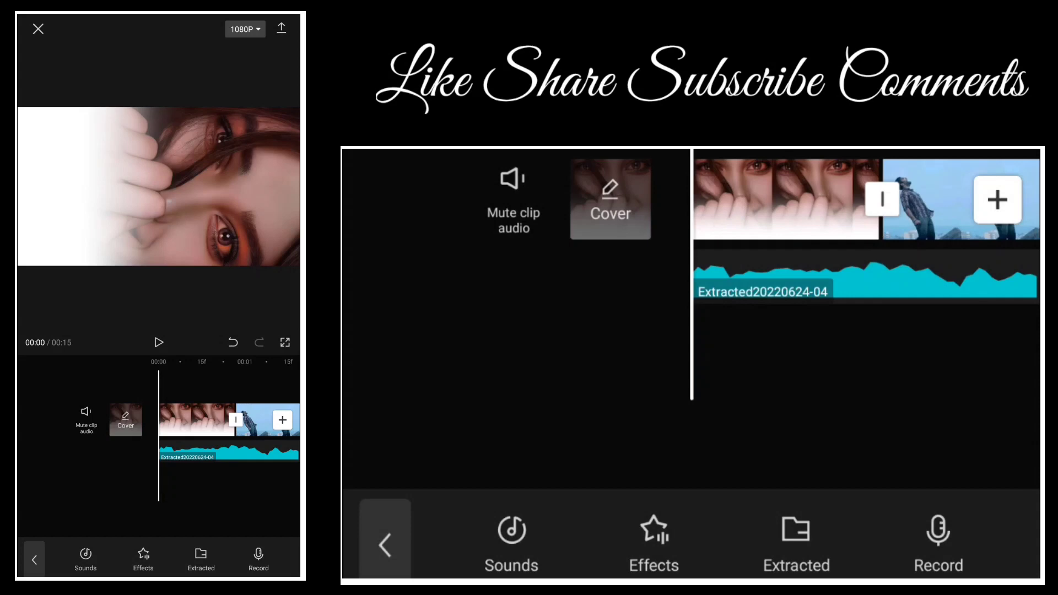
Apply the Bisect 2 combo animation to the first picture clip at its full 0.9 s
left_click(191, 415)
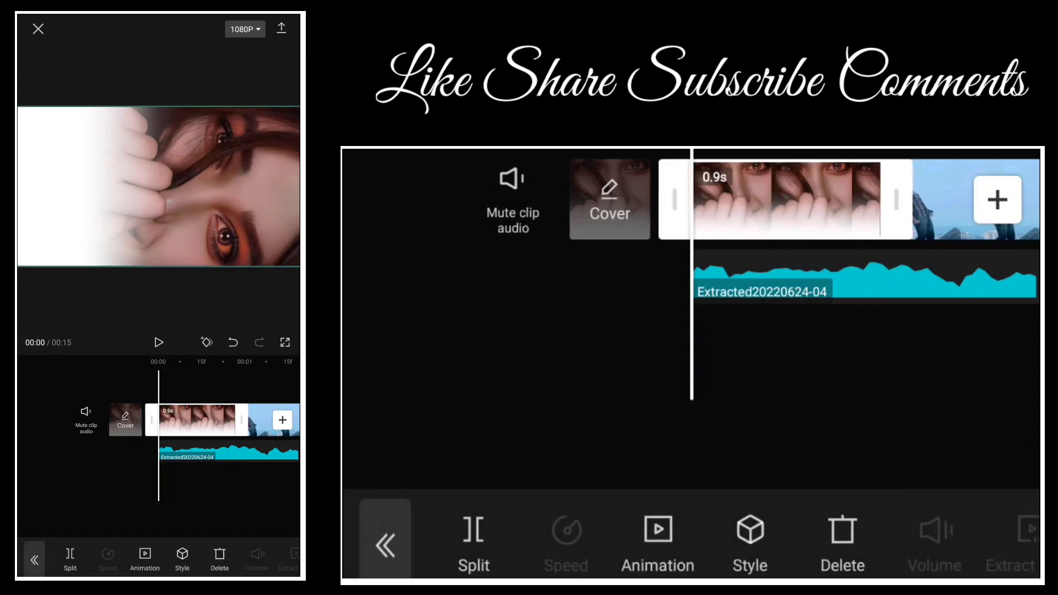
left_click(144, 561)
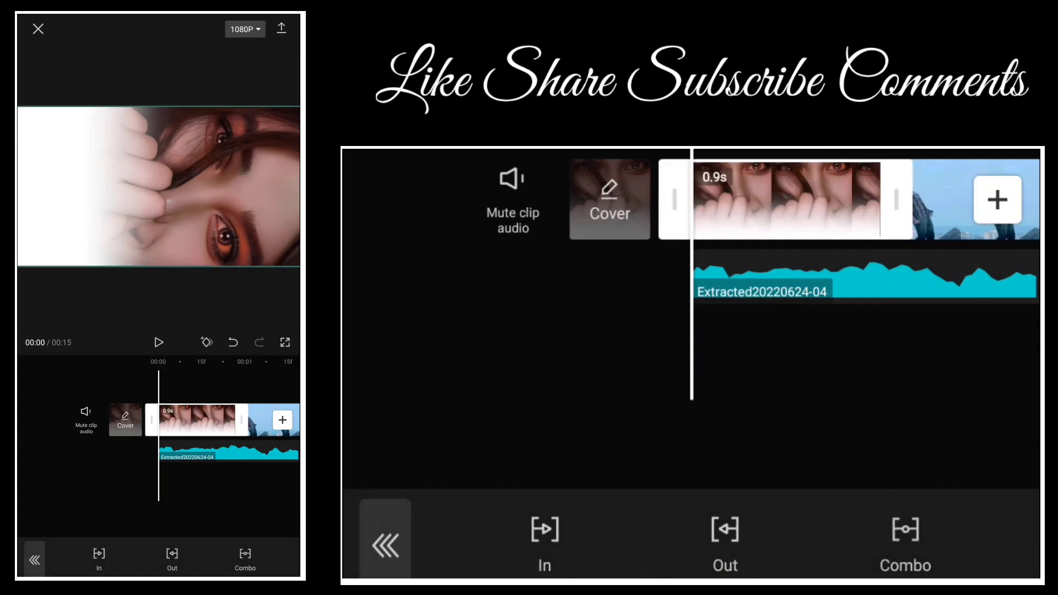
left_click(245, 556)
left_click_drag(237, 501, 88, 518)
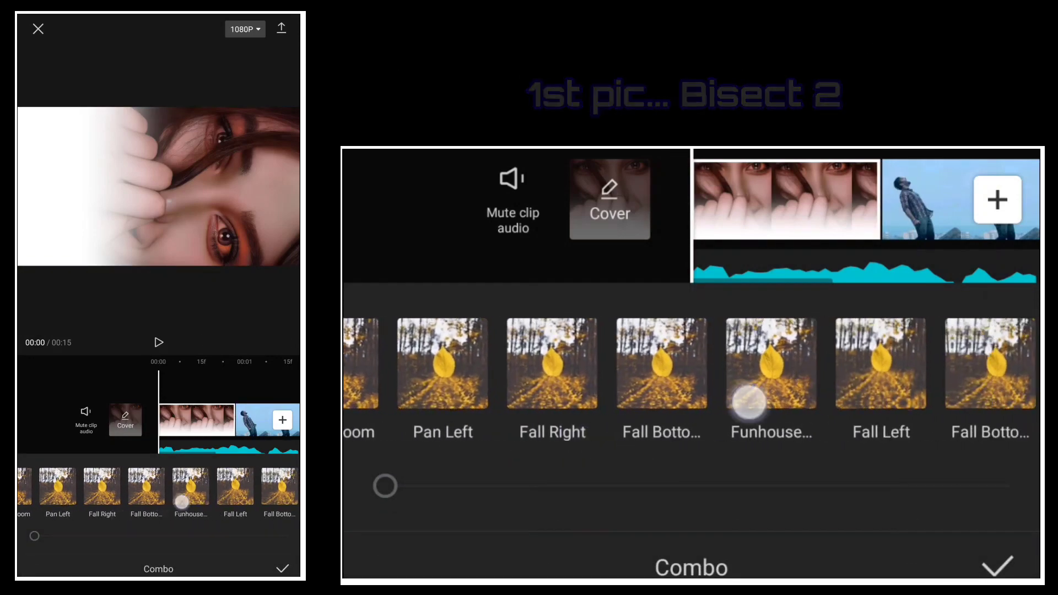
left_click_drag(748, 402, 610, 446)
left_click(961, 364)
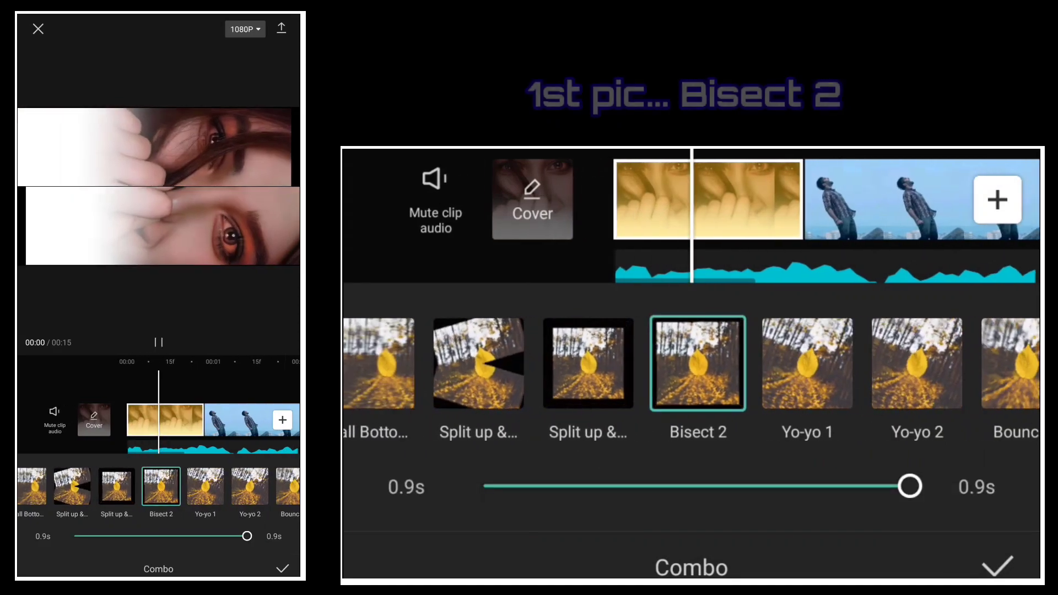
left_click_drag(826, 374, 551, 374)
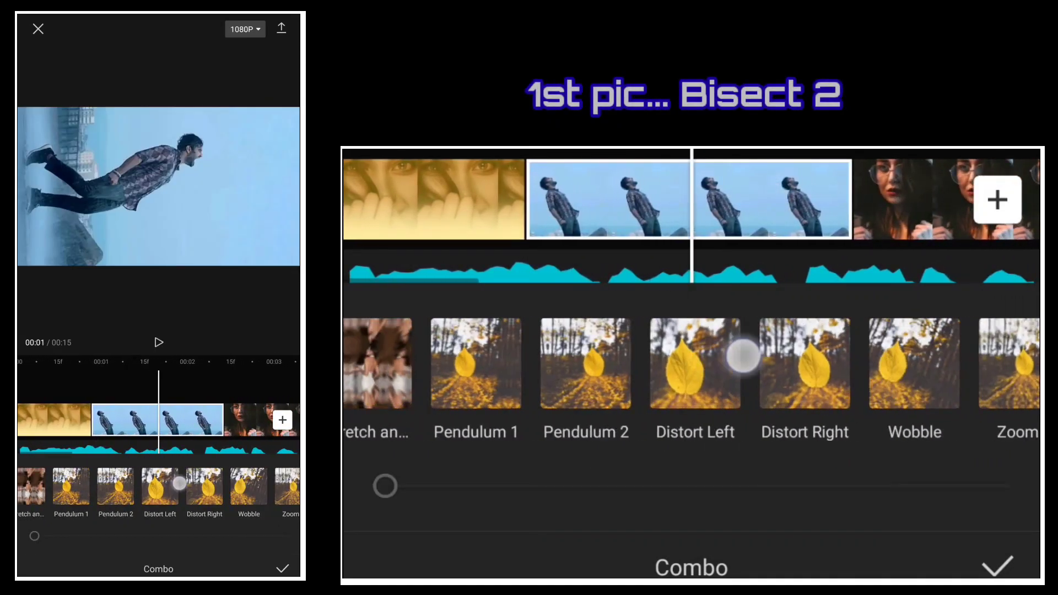
Apply Pendulum 1 to photos two through the man-in-jacket photo, including the laughing man and hooded woman
left_click(694, 364)
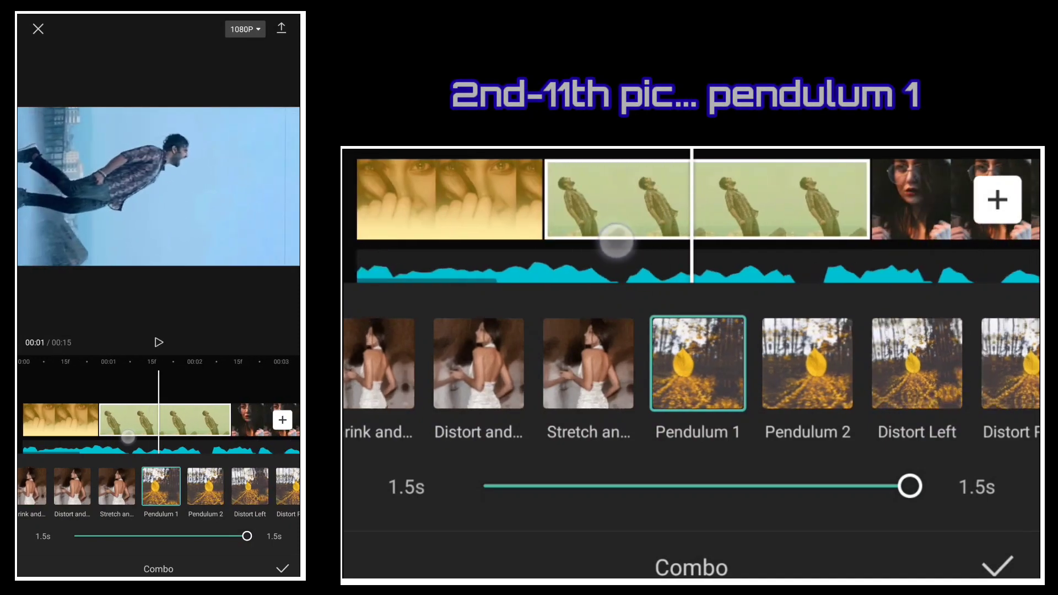
left_click_drag(540, 358, 737, 357)
left_click(698, 363)
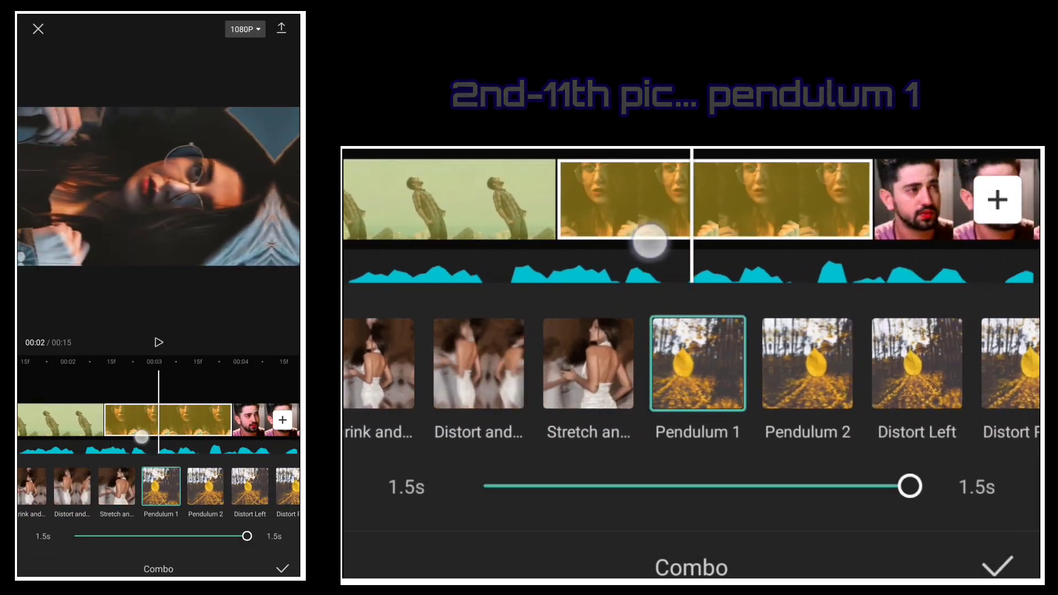
left_click_drag(753, 220, 634, 221)
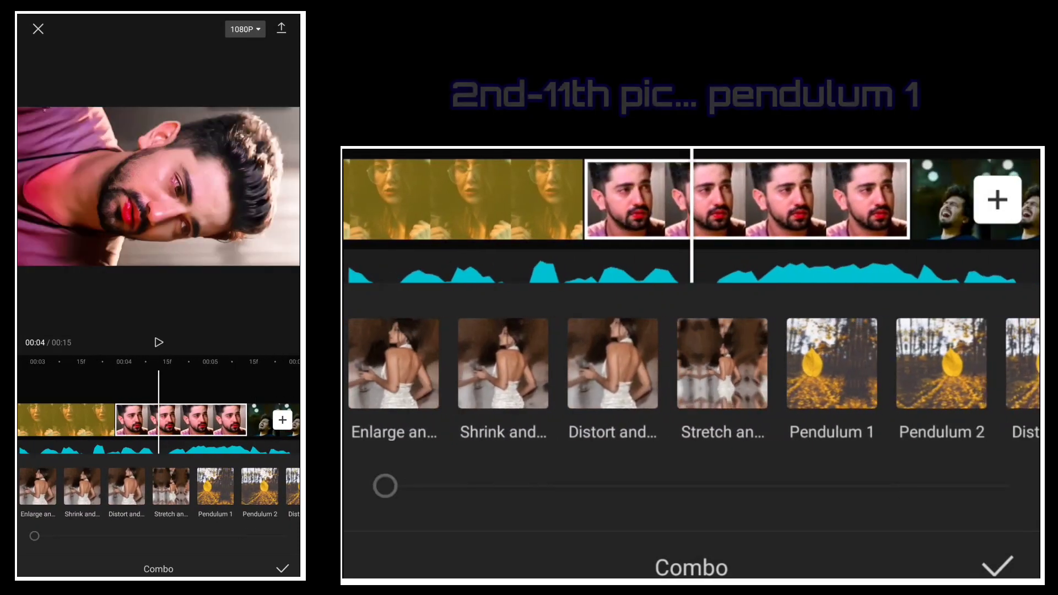
left_click(831, 363)
left_click_drag(897, 179, 588, 243)
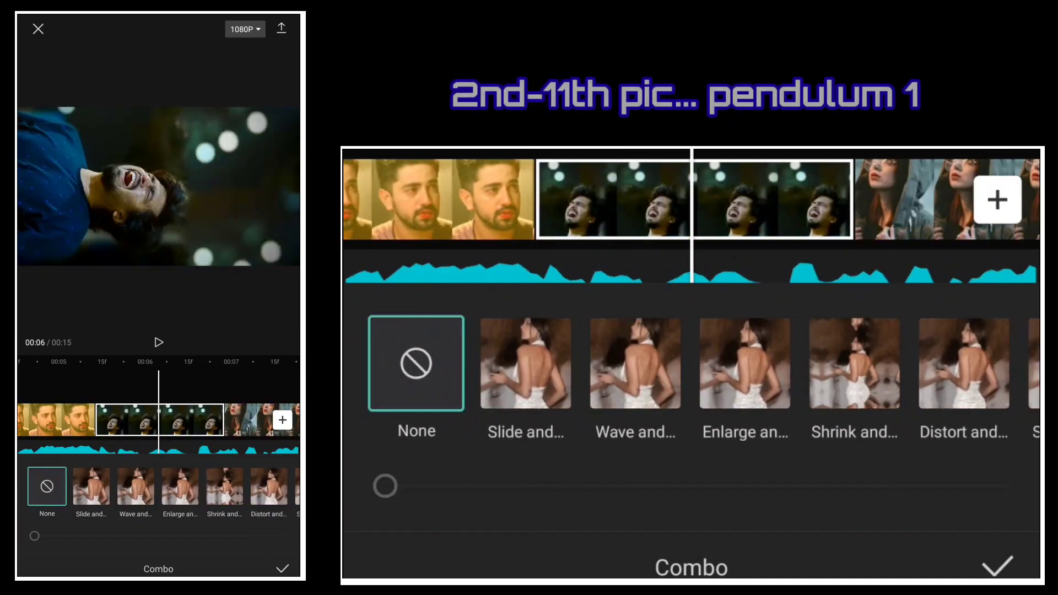
left_click(909, 400)
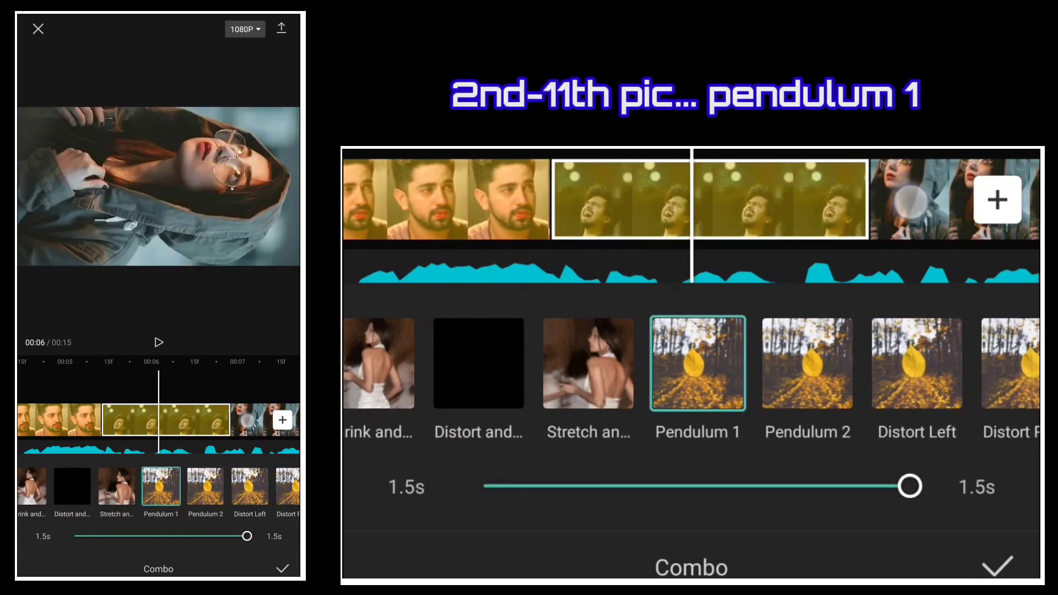
left_click_drag(903, 242, 567, 248)
left_click(906, 363)
left_click_drag(903, 242, 599, 248)
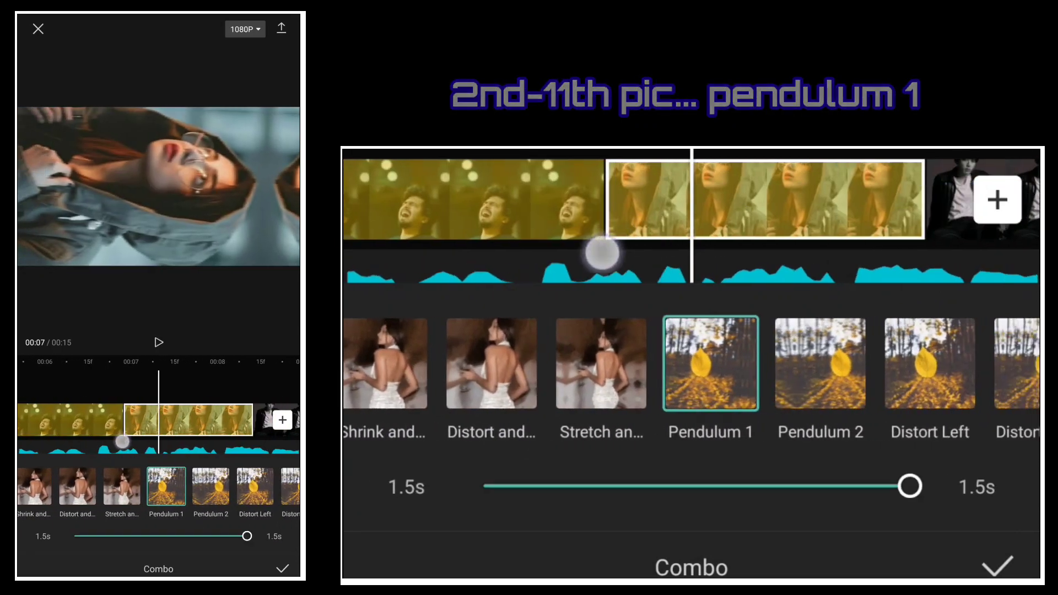
left_click_drag(826, 239, 643, 236)
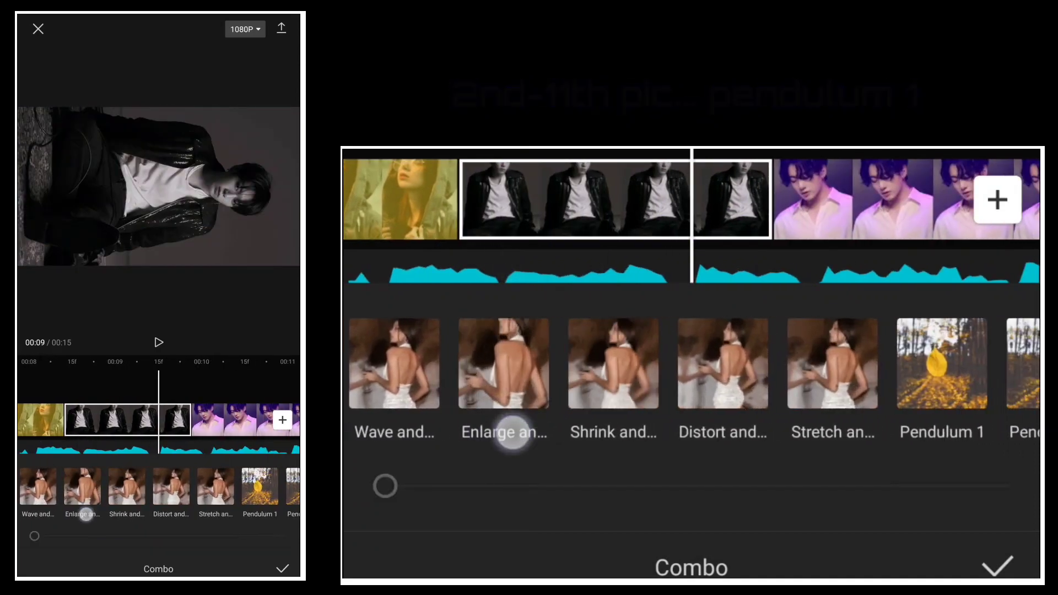
left_click(739, 364)
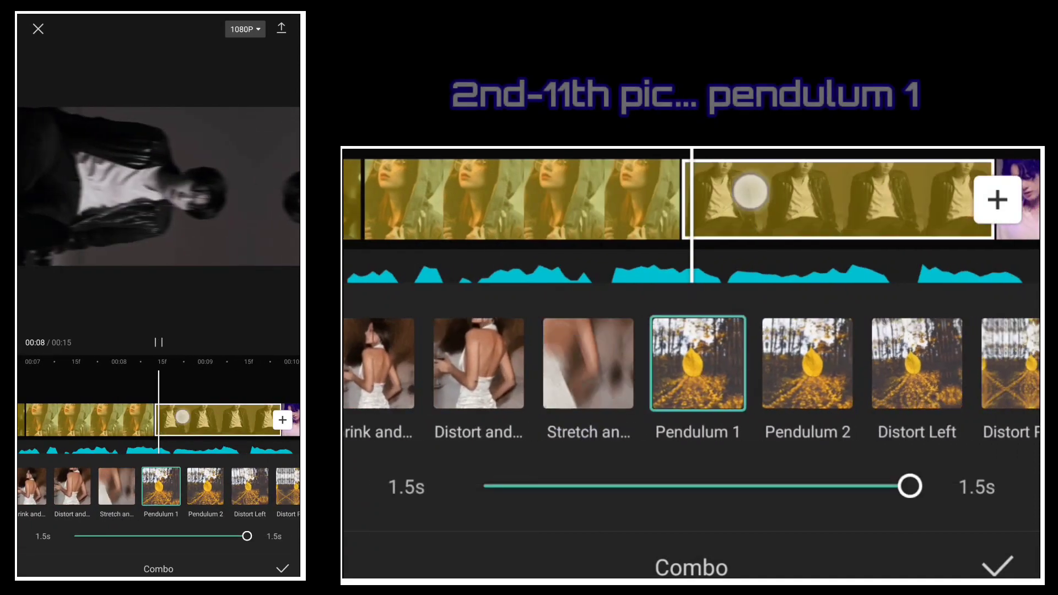
Apply Pendulum 1 to the pink-lit, bokeh, black-and-white and final hooded photos, then confirm
left_click_drag(587, 247, 518, 256)
left_click_drag(739, 386, 505, 439)
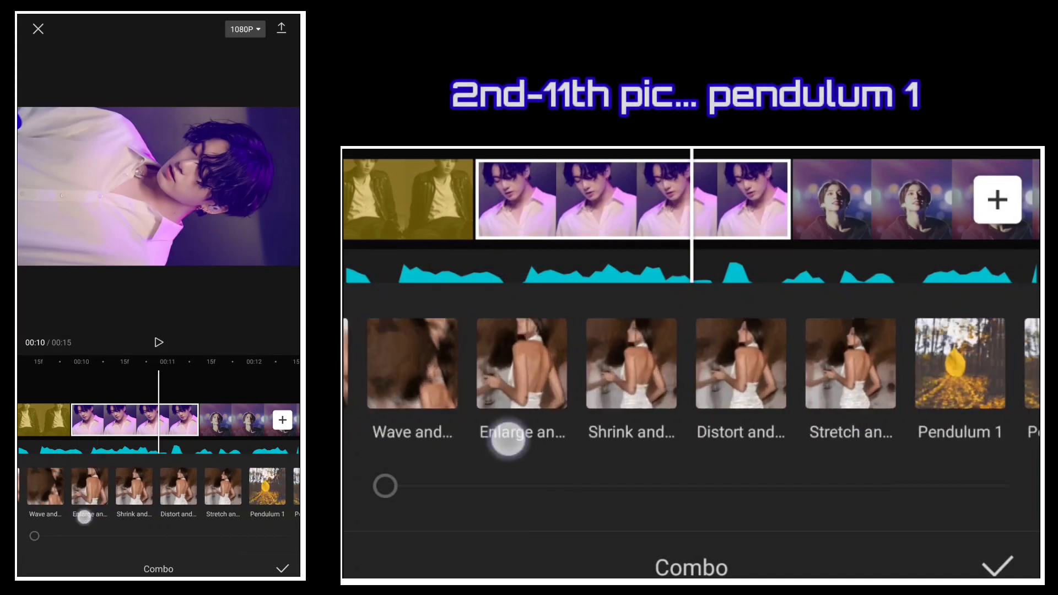
left_click_drag(802, 386, 602, 415)
left_click(748, 364)
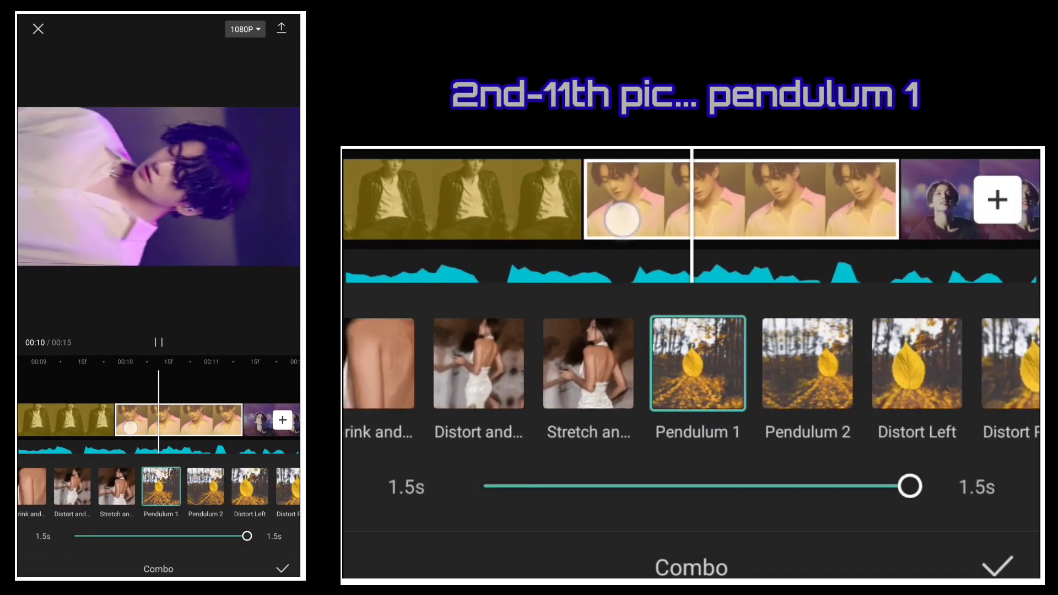
left_click_drag(771, 254, 564, 259)
left_click_drag(729, 404, 604, 428)
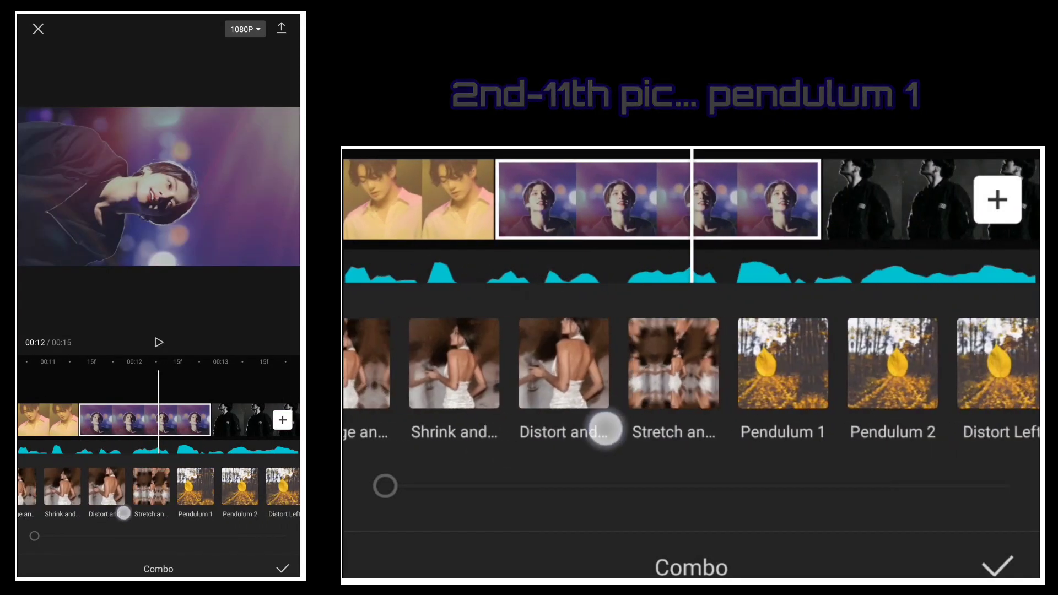
left_click(751, 404)
left_click_drag(528, 260, 275, 264)
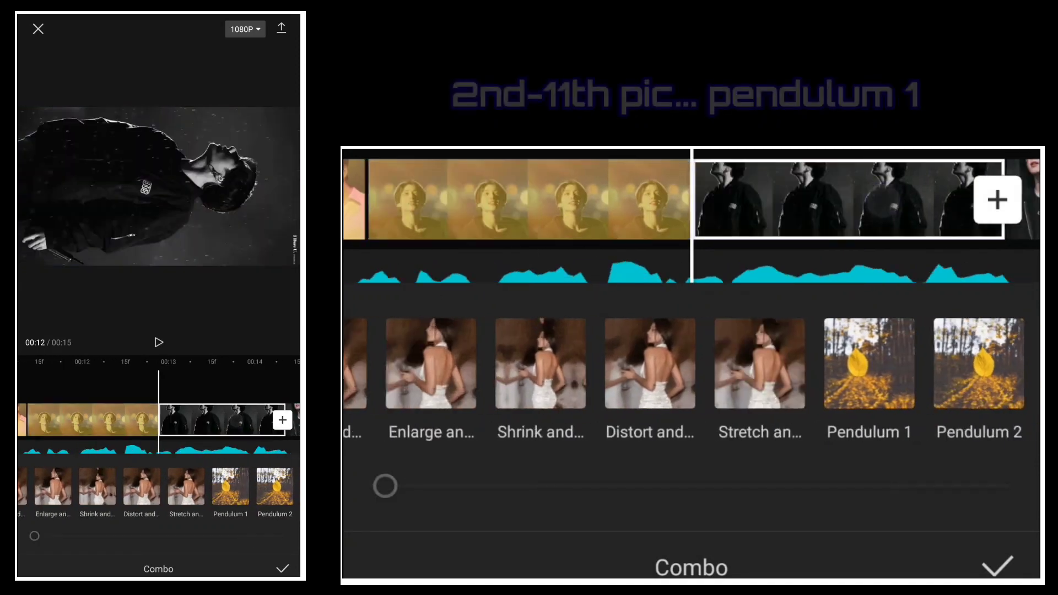
left_click_drag(771, 385, 517, 439)
left_click(834, 364)
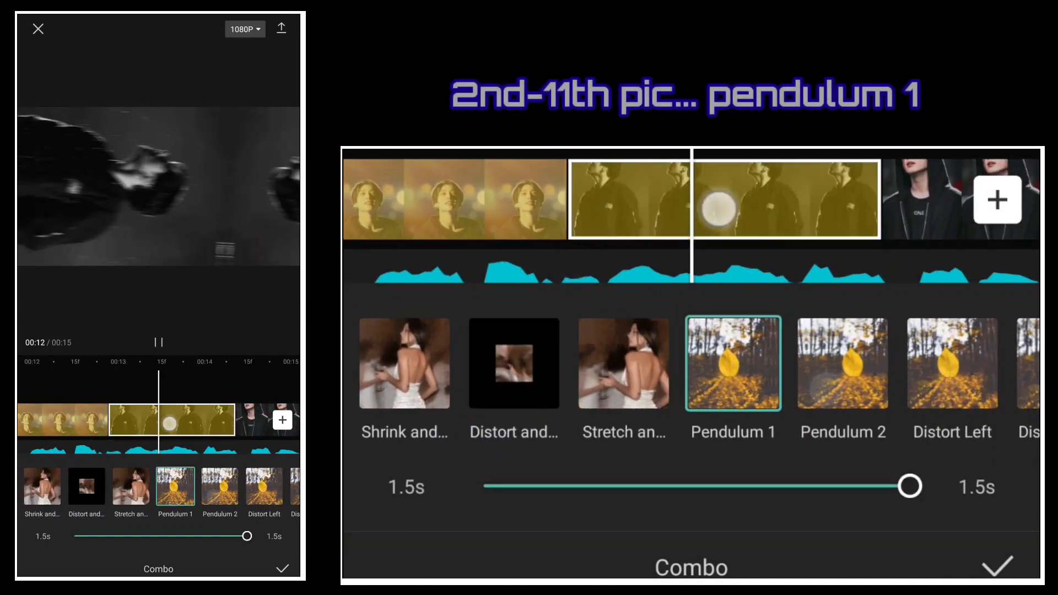
left_click_drag(720, 220, 537, 279)
left_click_drag(744, 385, 514, 441)
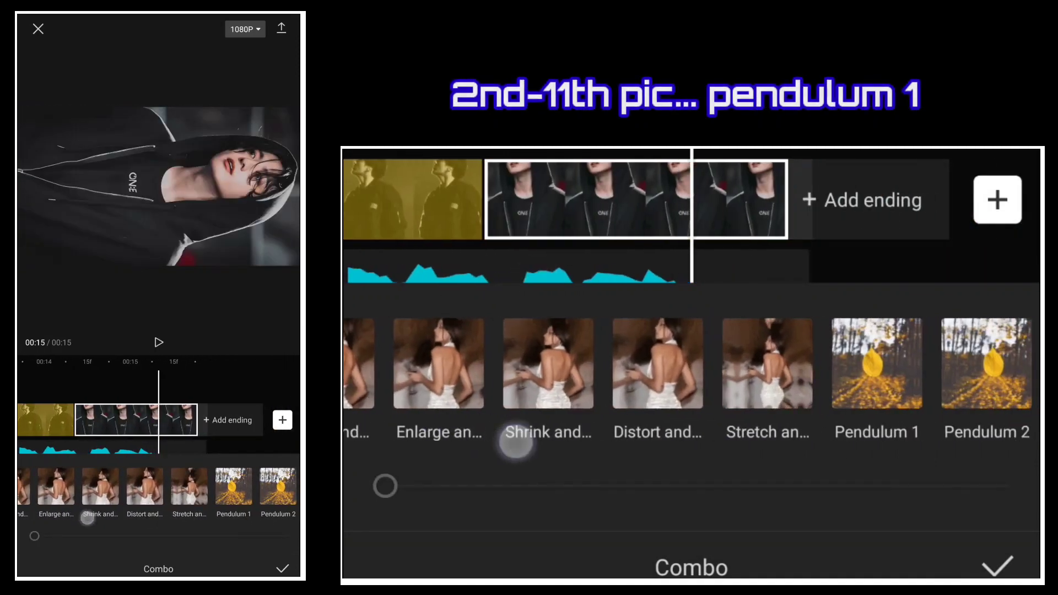
left_click(648, 384)
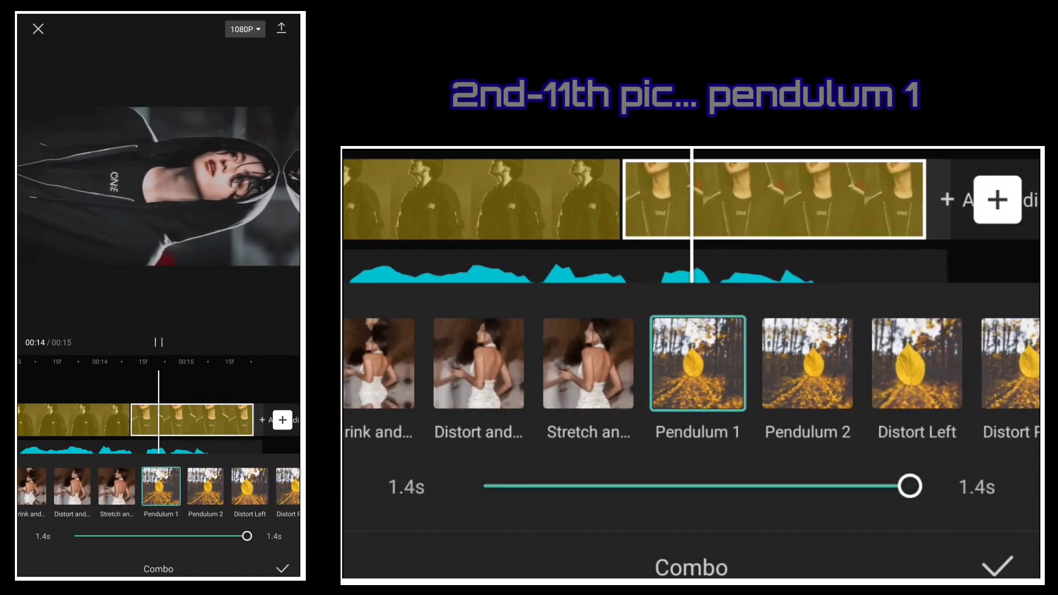
left_click(997, 565)
Zoom out to the slideshow start, open and close the sound effects library, and return to main tools
mouse_move(743, 220)
left_mouse_down()
mouse_move(551, 226)
mouse_move(606, 226)
left_mouse_up()
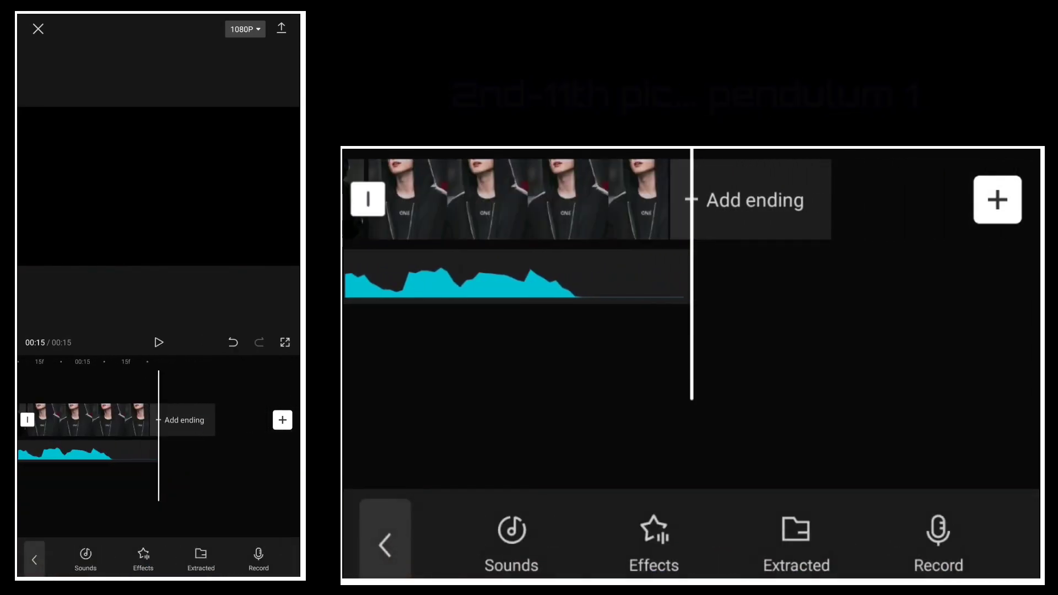
left_click_drag(121, 506, 90, 499)
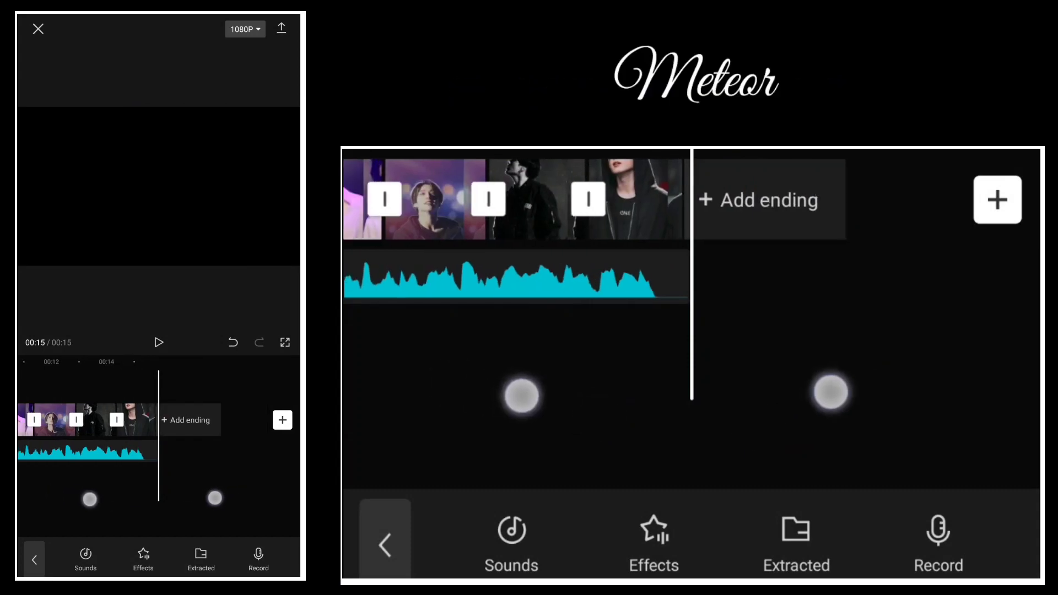
left_click_drag(734, 406, 887, 346)
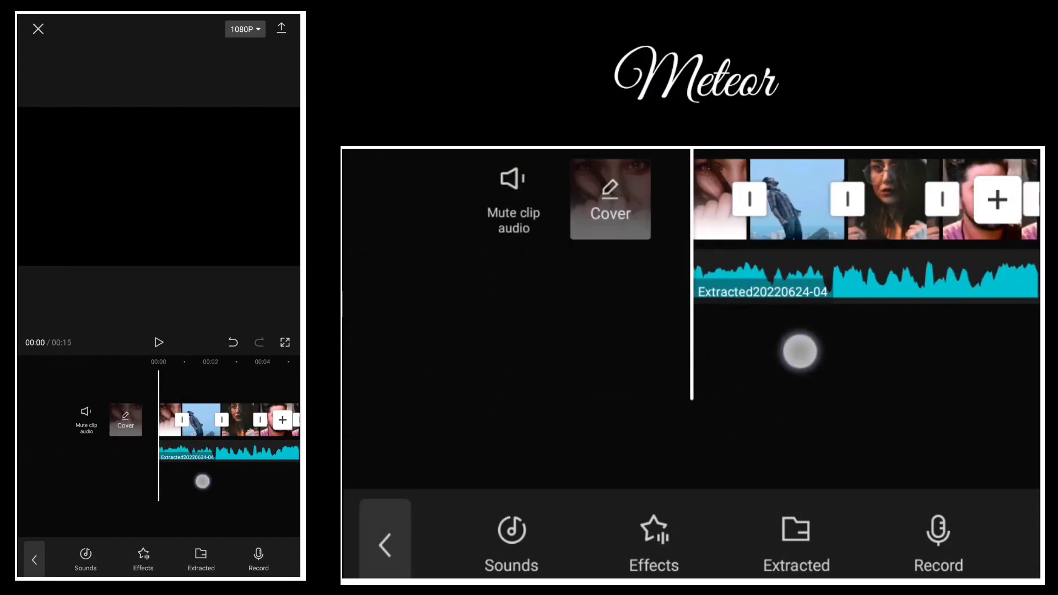
mouse_move(203, 481)
left_mouse_down()
mouse_move(142, 499)
mouse_move(229, 484)
mouse_move(194, 497)
left_mouse_up()
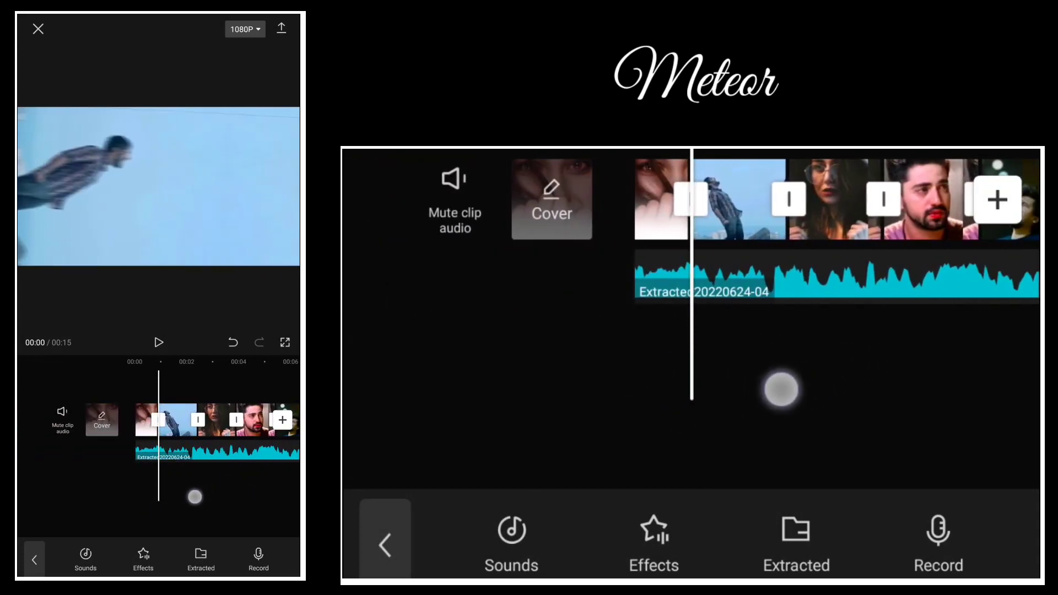
left_click(143, 557)
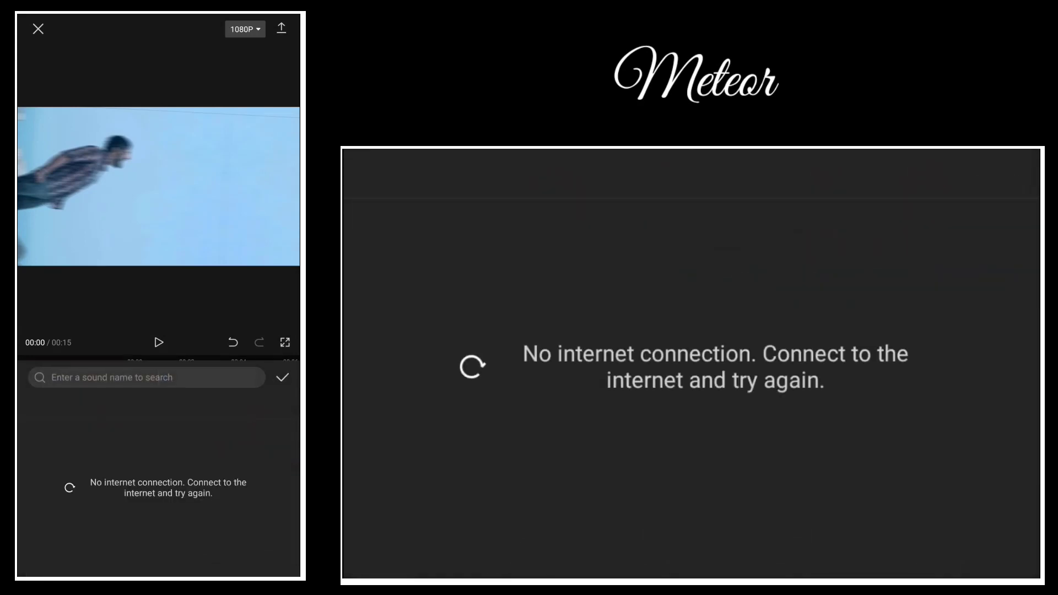
left_click(282, 377)
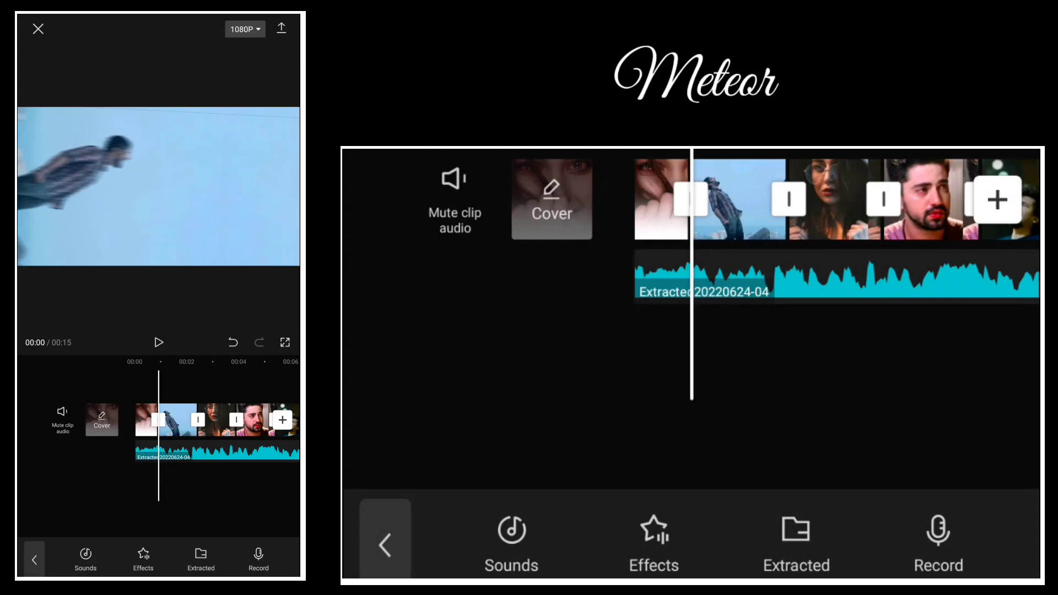
left_click(37, 546)
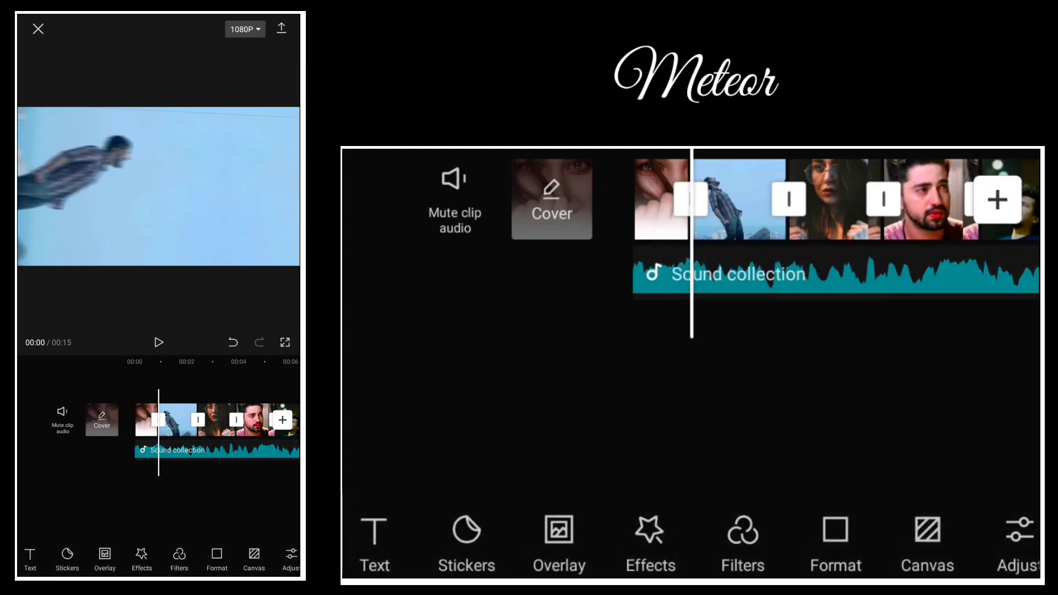
Add the Meteor effect from Video effects > Mood at the start of the slideshow
left_click(142, 556)
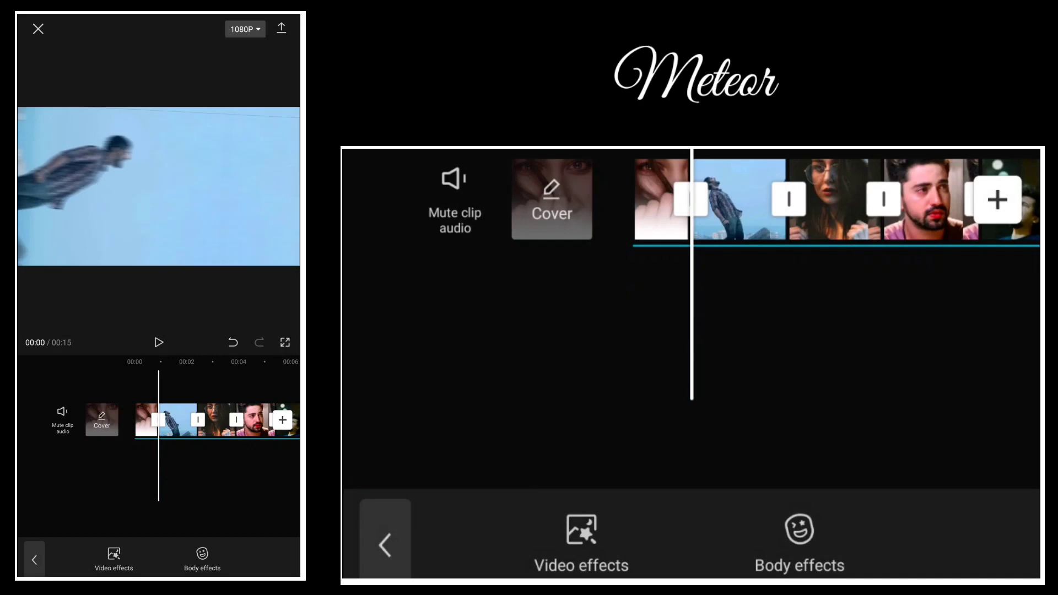
left_click(114, 555)
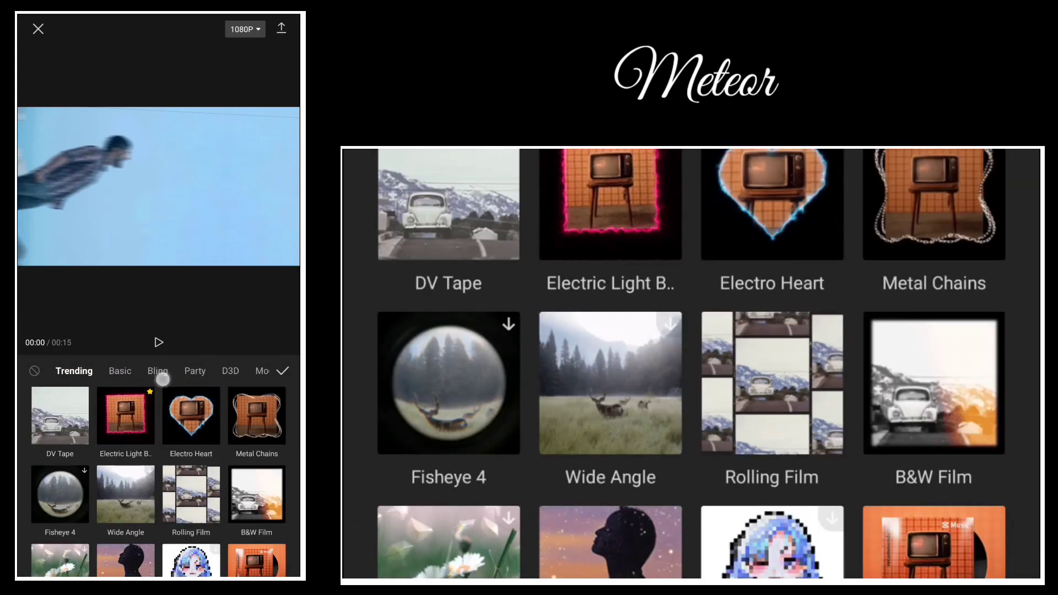
left_click_drag(162, 379, 77, 379)
left_click(179, 371)
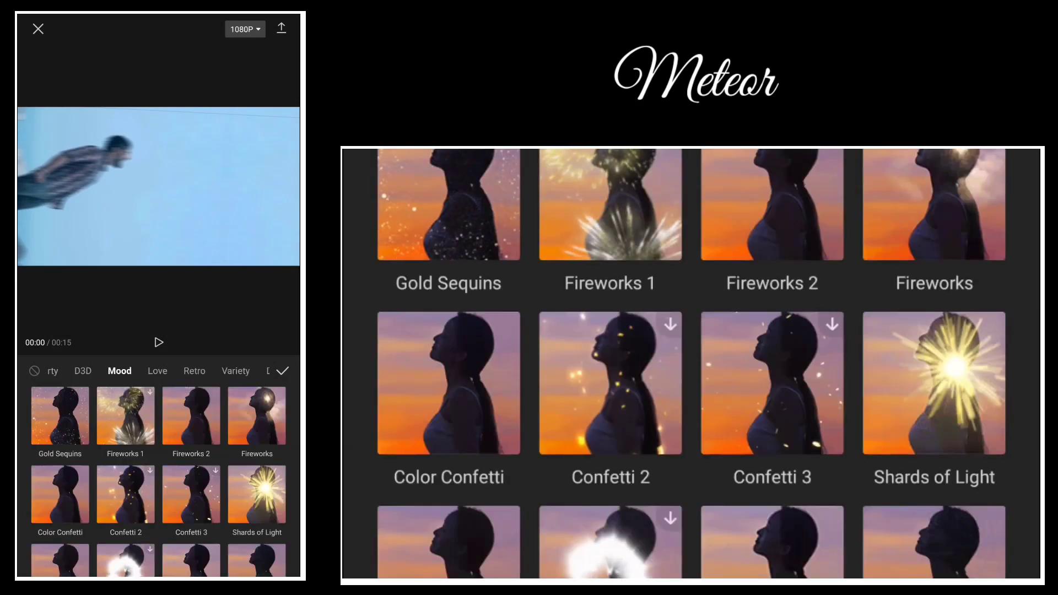
left_click_drag(159, 518, 158, 441)
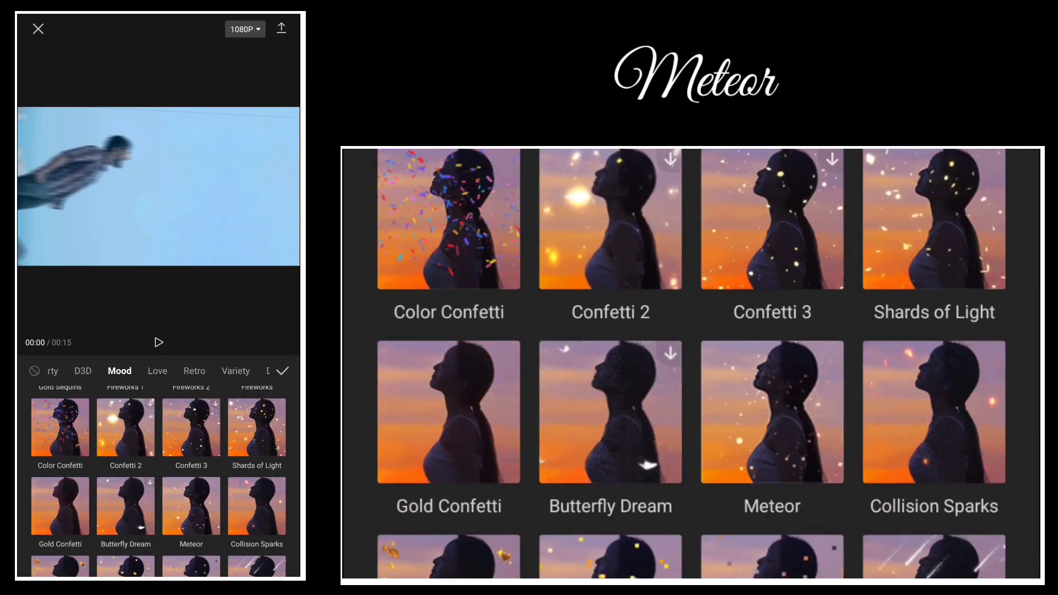
left_click(192, 506)
left_click(282, 371)
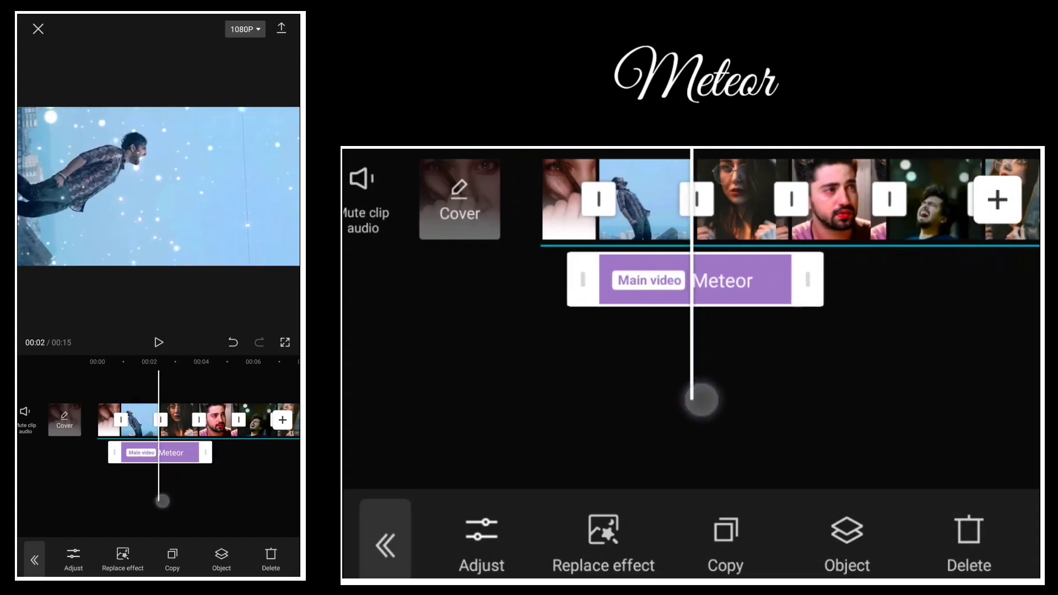
Trim the Meteor effect clip slightly shorter and duplicate it
mouse_move(211, 452)
left_mouse_down()
mouse_move(168, 479)
mouse_move(181, 471)
left_mouse_up()
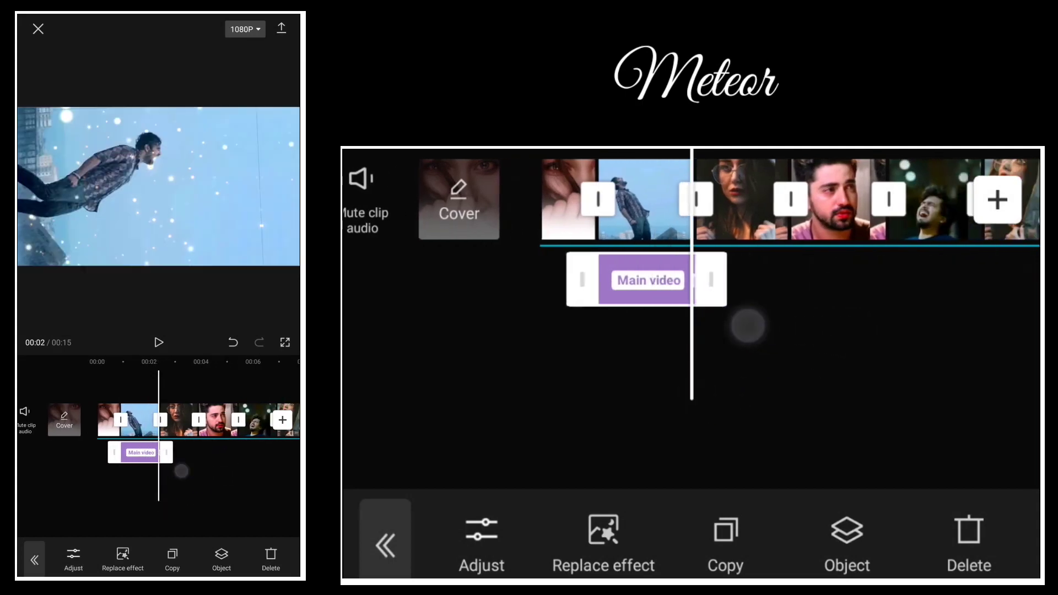
left_click(172, 553)
mouse_move(210, 463)
left_mouse_down()
mouse_move(202, 468)
mouse_move(200, 455)
mouse_move(203, 465)
left_mouse_up()
left_click(172, 553)
Add Meteor copies end to end until they reach the slideshow's end, then return to the start
left_click(181, 555)
left_click(172, 553)
left_click(172, 553)
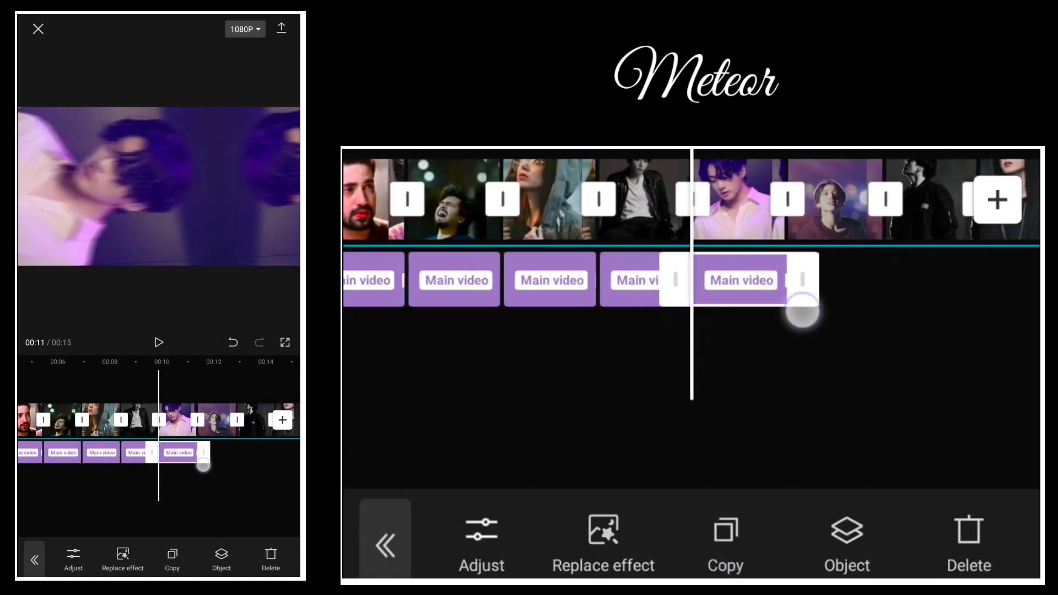
left_click(171, 552)
left_click(173, 554)
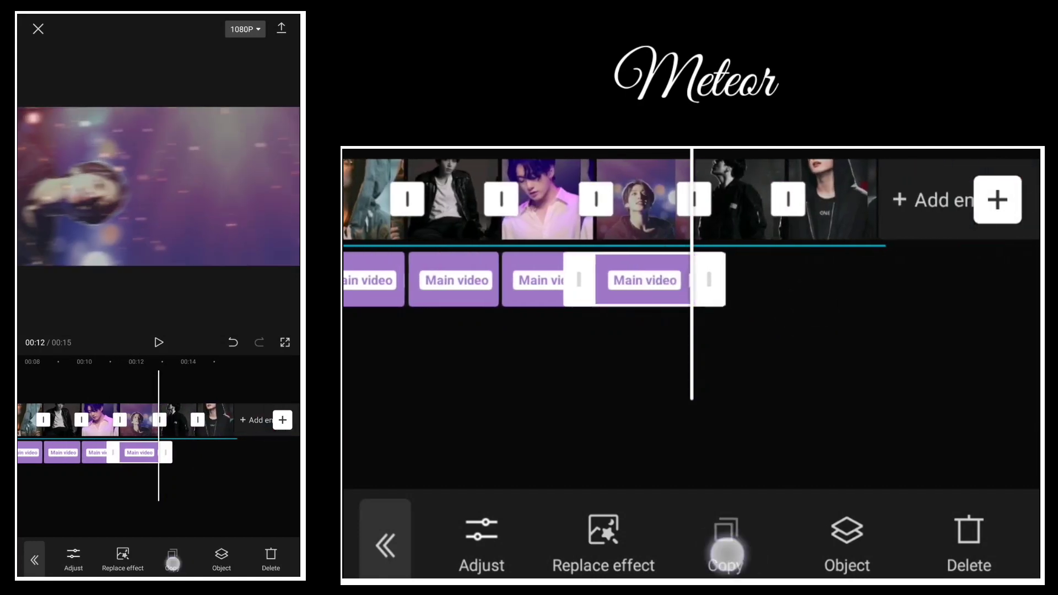
left_click_drag(207, 461, 202, 463)
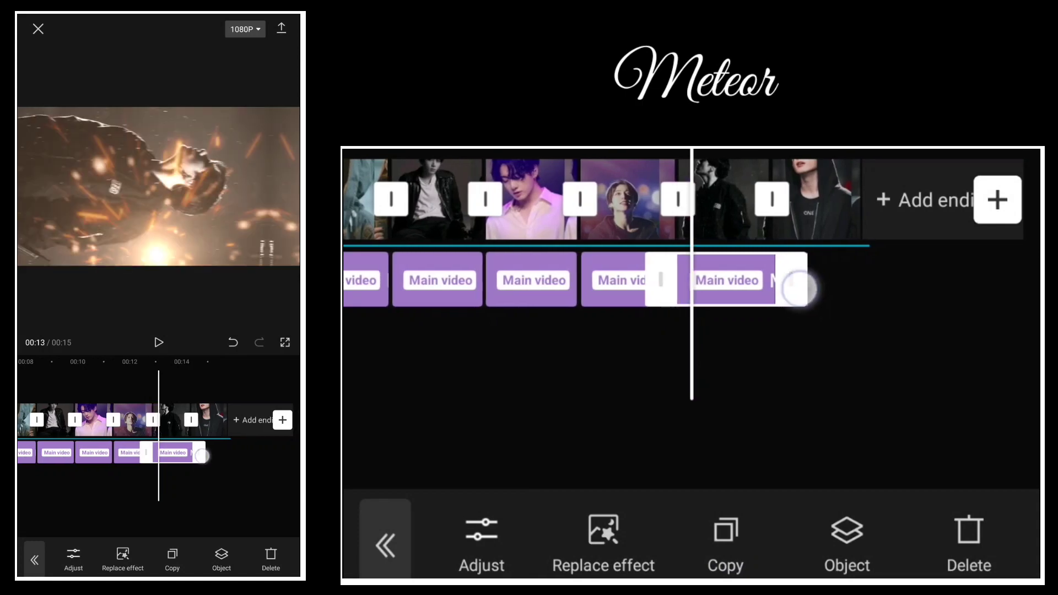
left_click(171, 553)
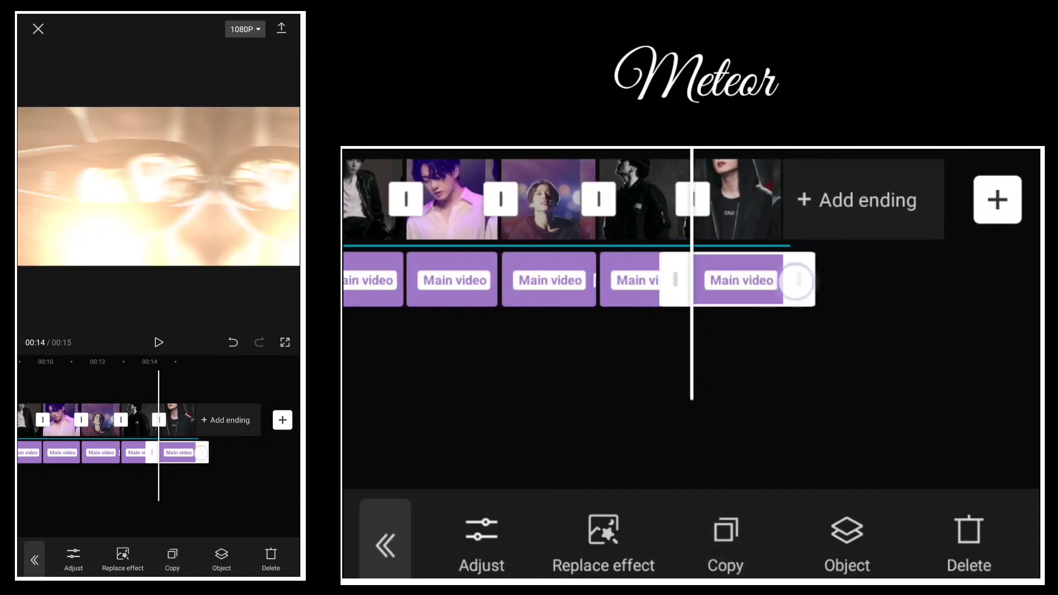
left_click_drag(205, 460, 276, 460)
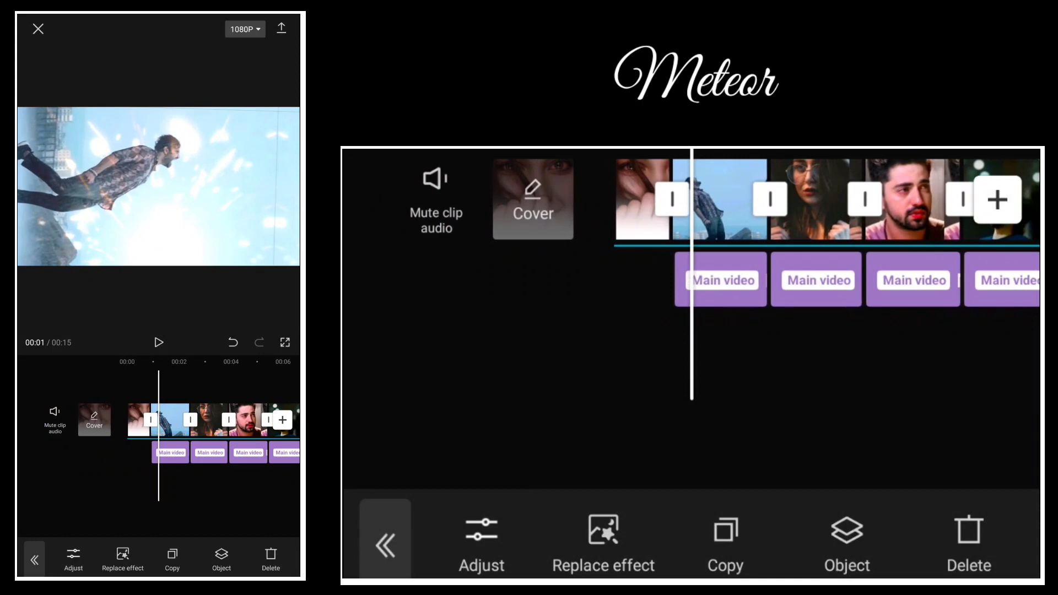
Move the playhead to about 3 seconds and leave the Meteor clip's editing options
left_click_drag(206, 507, 174, 511)
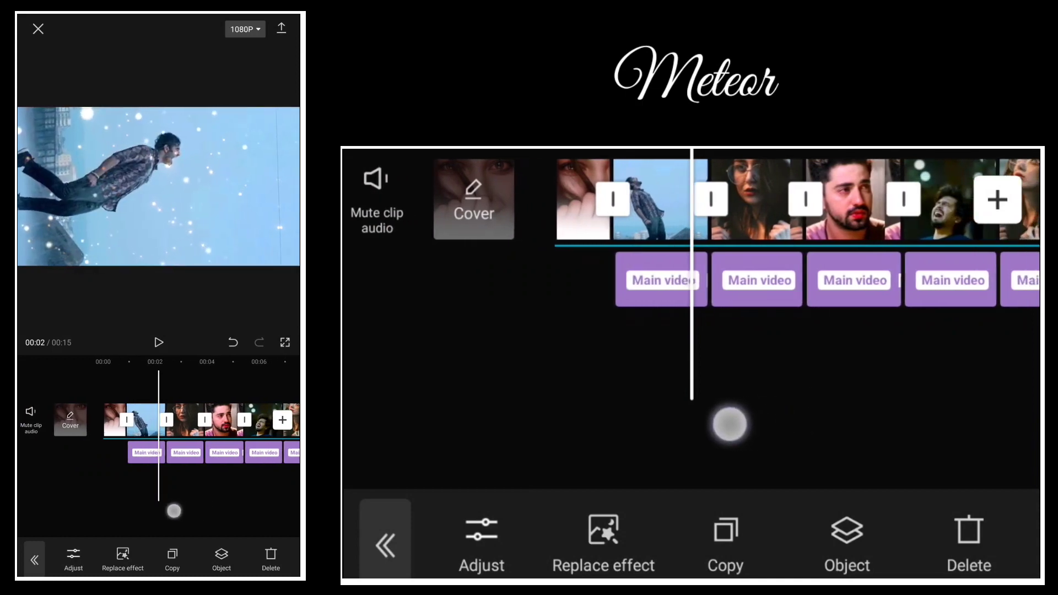
mouse_move(173, 511)
left_mouse_down()
mouse_move(166, 503)
mouse_move(177, 497)
left_mouse_up()
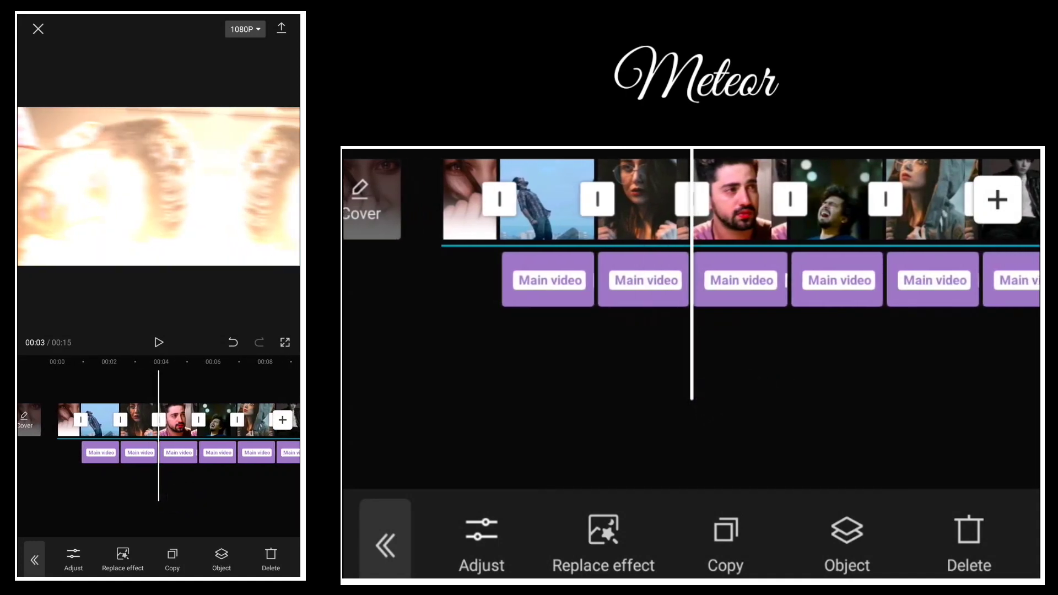
left_click(34, 560)
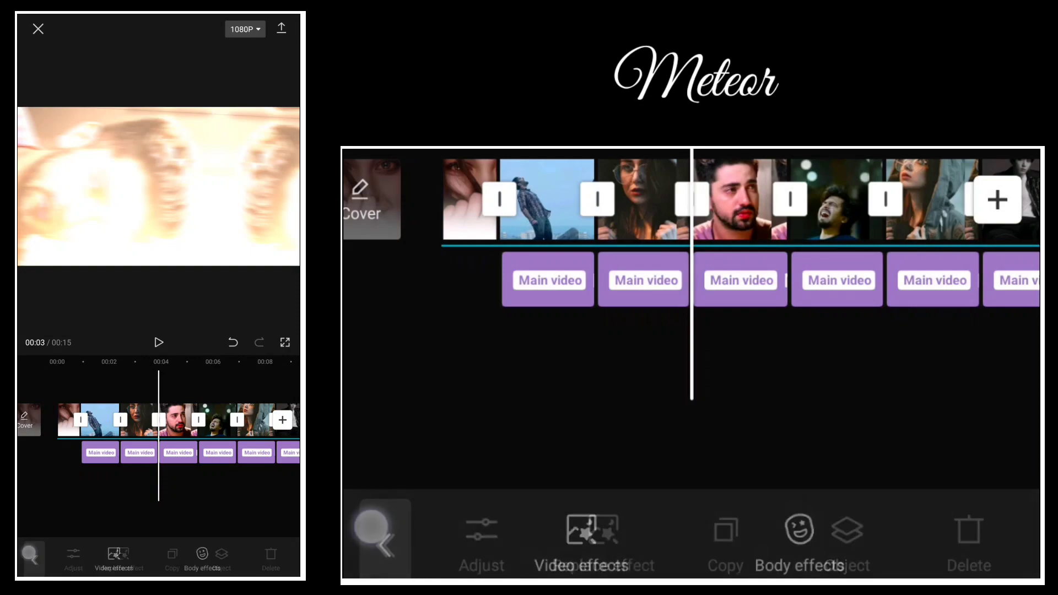
Apply the Ripples effect from the Party category at the playhead and duplicate it
left_click(113, 556)
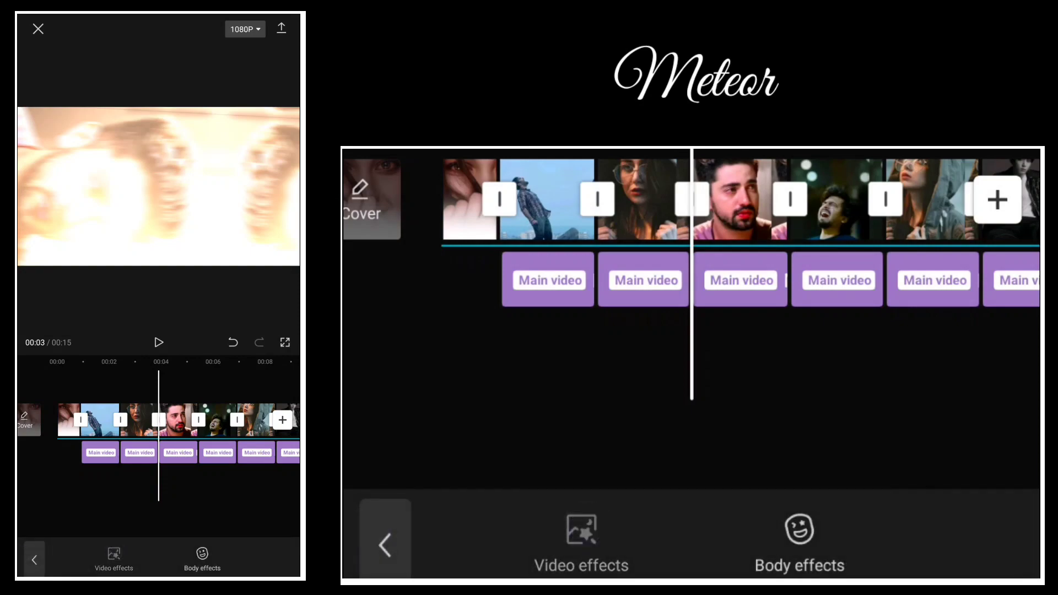
scroll(158, 495, "down", 5)
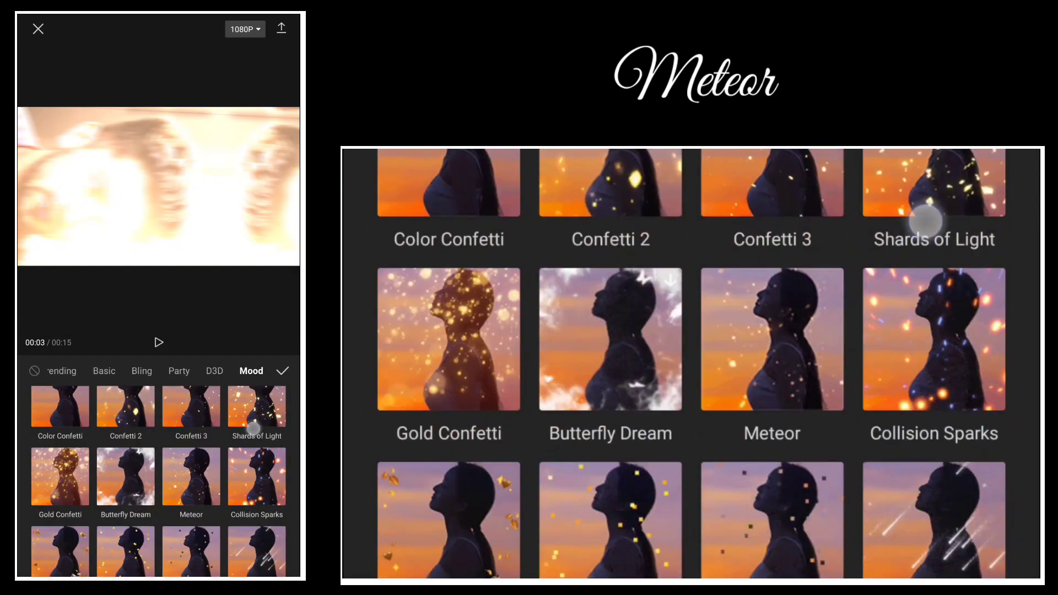
scroll(225, 533, "up", 2)
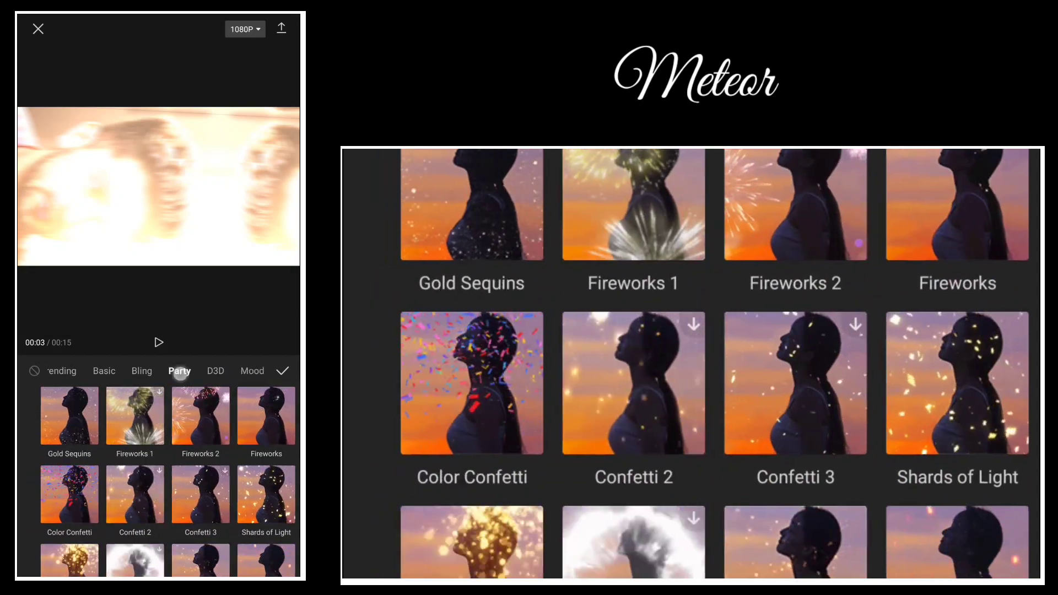
left_click(179, 371)
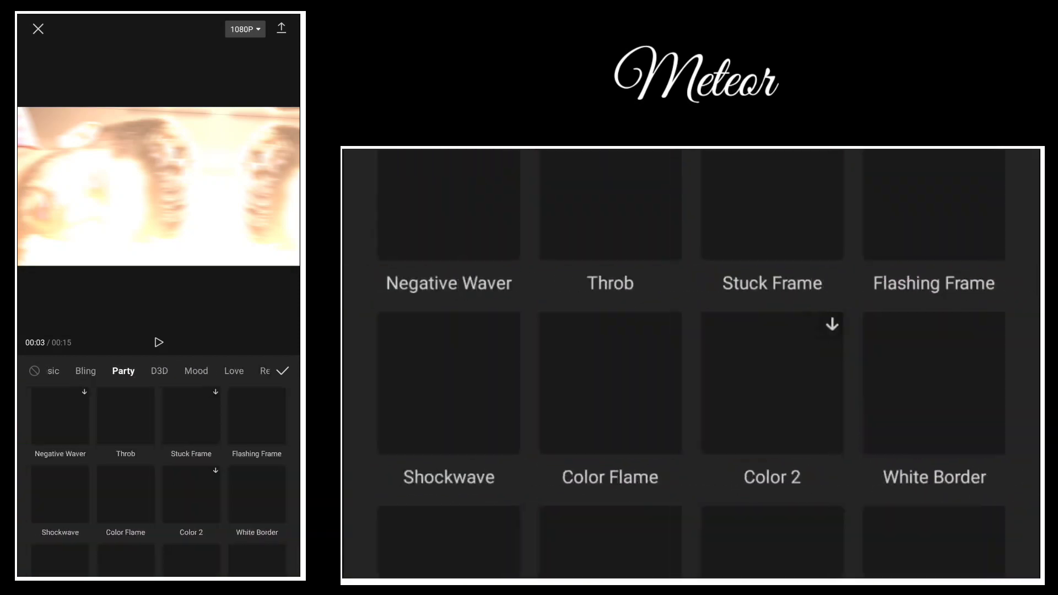
scroll(246, 524, "down", 3)
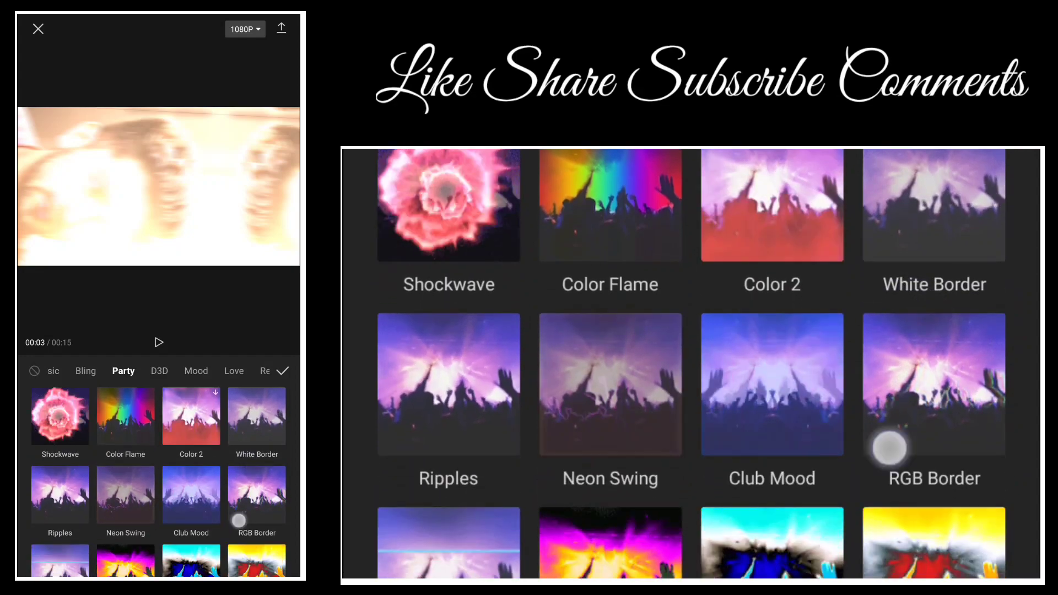
scroll(239, 520, "down", 3)
left_click(66, 422)
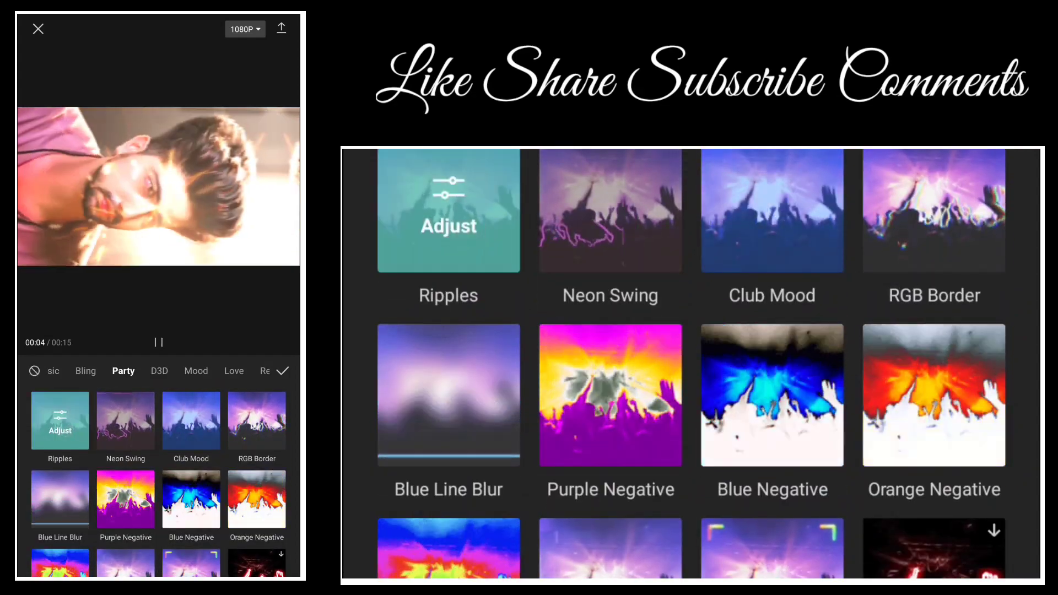
left_click(281, 369)
left_click_drag(177, 514, 181, 505)
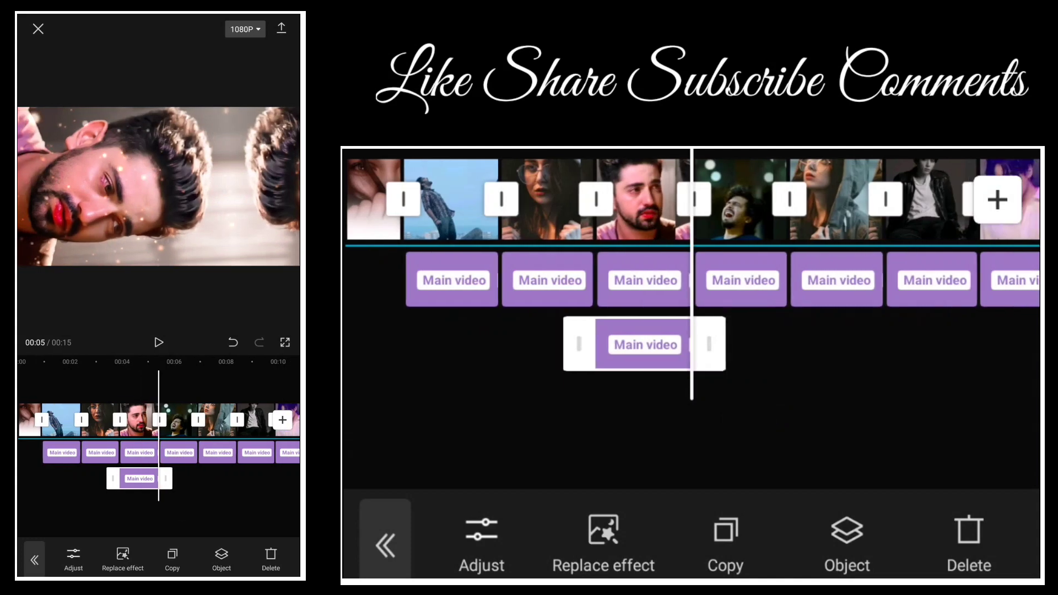
left_click(172, 556)
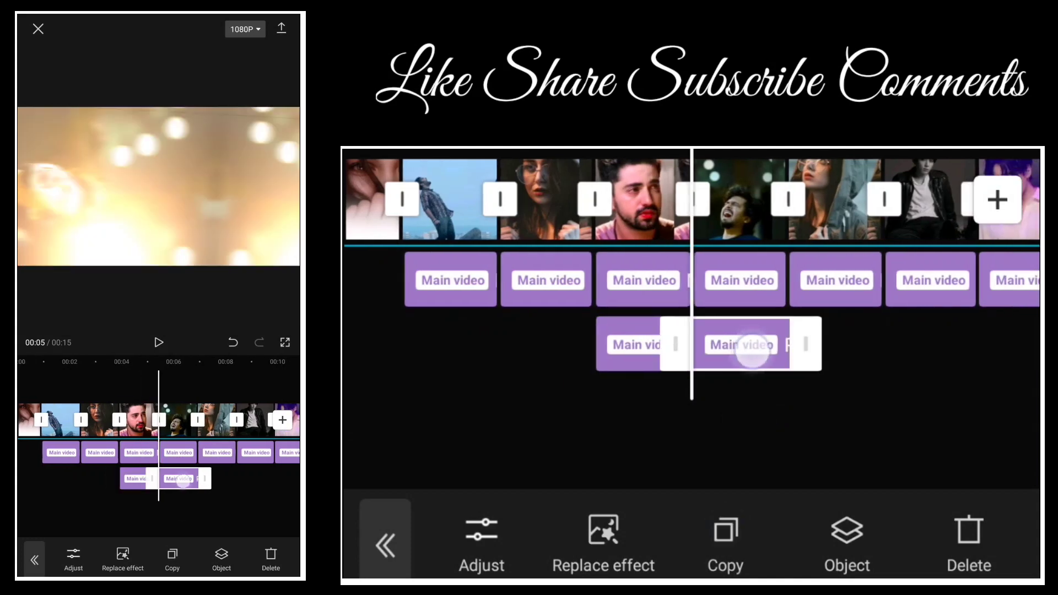
Space three Ripples copies along the second effect track near the 5, 8 and 10 second marks
mouse_move(183, 479)
left_mouse_down()
mouse_move(217, 491)
mouse_move(167, 506)
left_mouse_up()
left_click(222, 478)
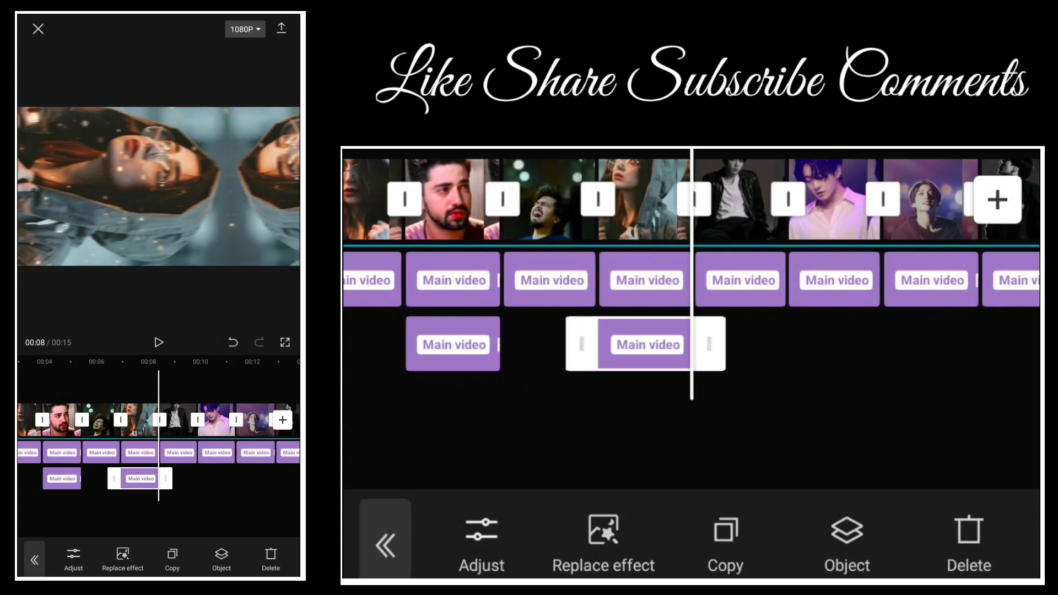
left_click(174, 558)
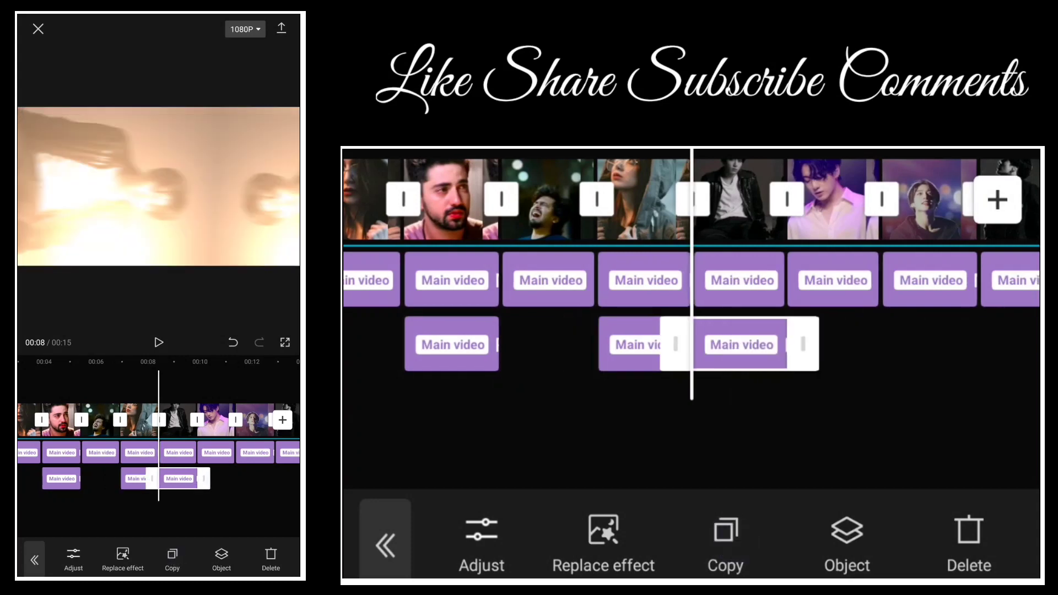
left_click_drag(174, 478, 211, 484)
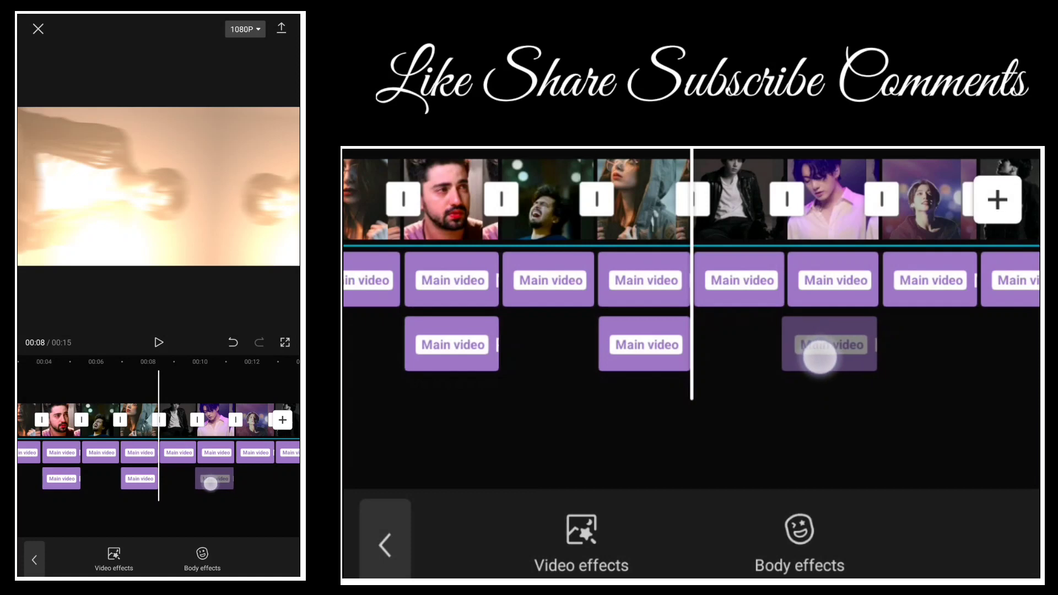
left_click_drag(210, 483, 213, 484)
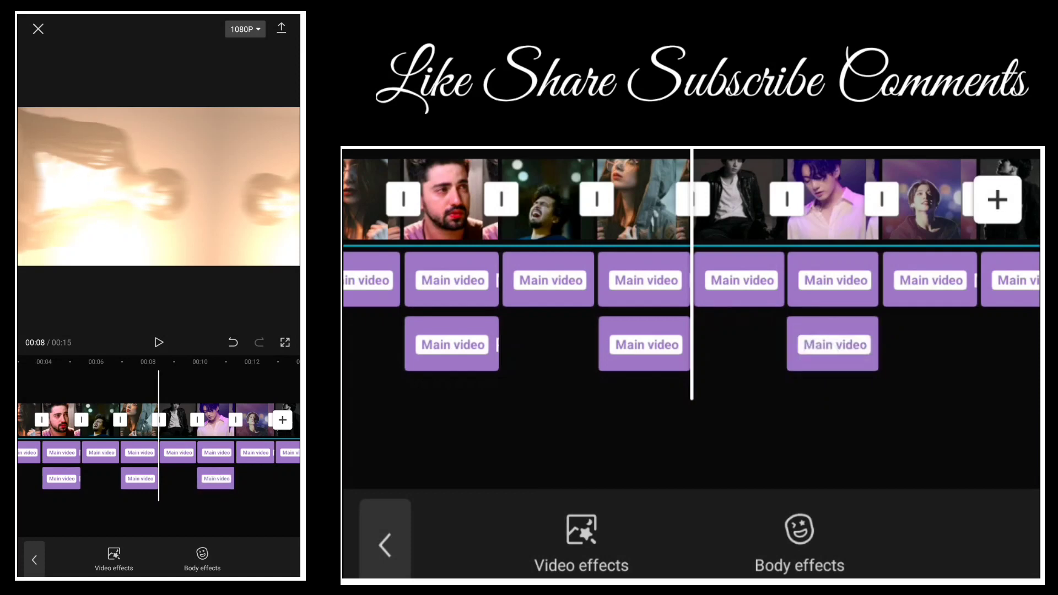
key("XF86AudioLowerVolume")
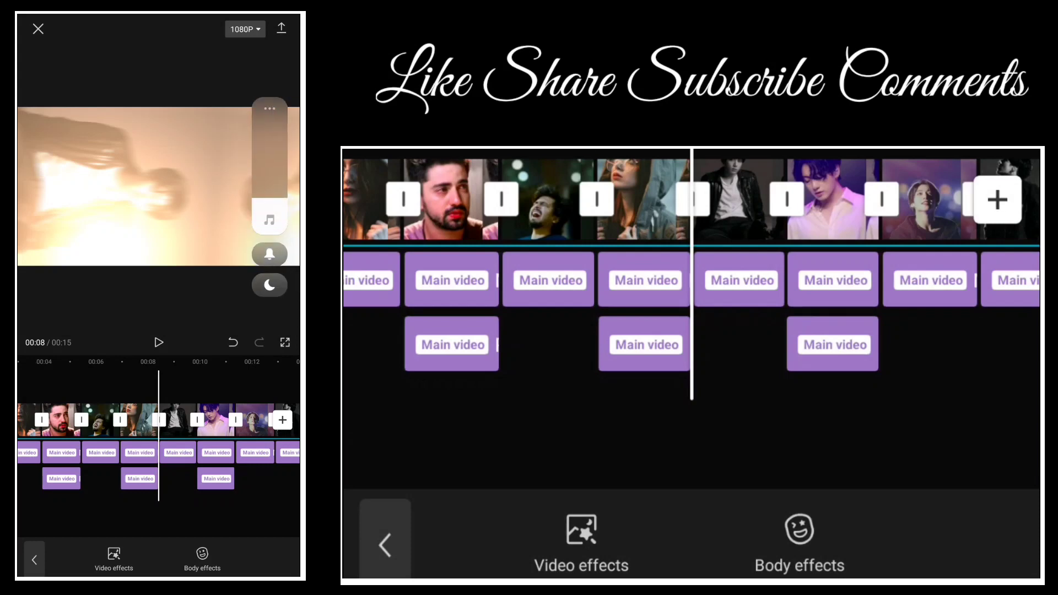
Preview the effects from about 00:07 and shift the lower Main video effect along its track
left_click(158, 342)
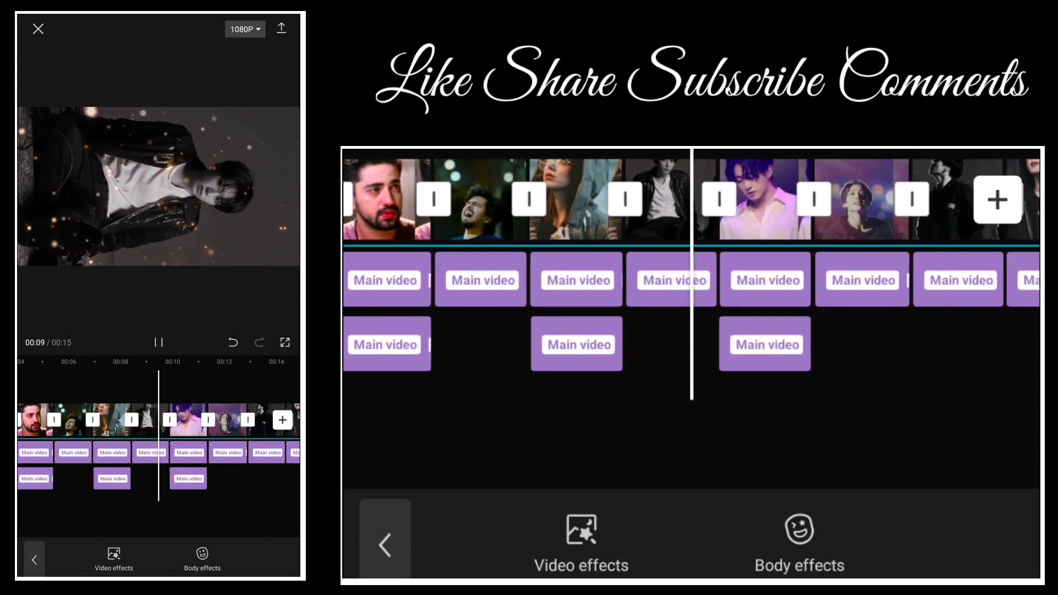
left_click_drag(224, 505, 230, 505)
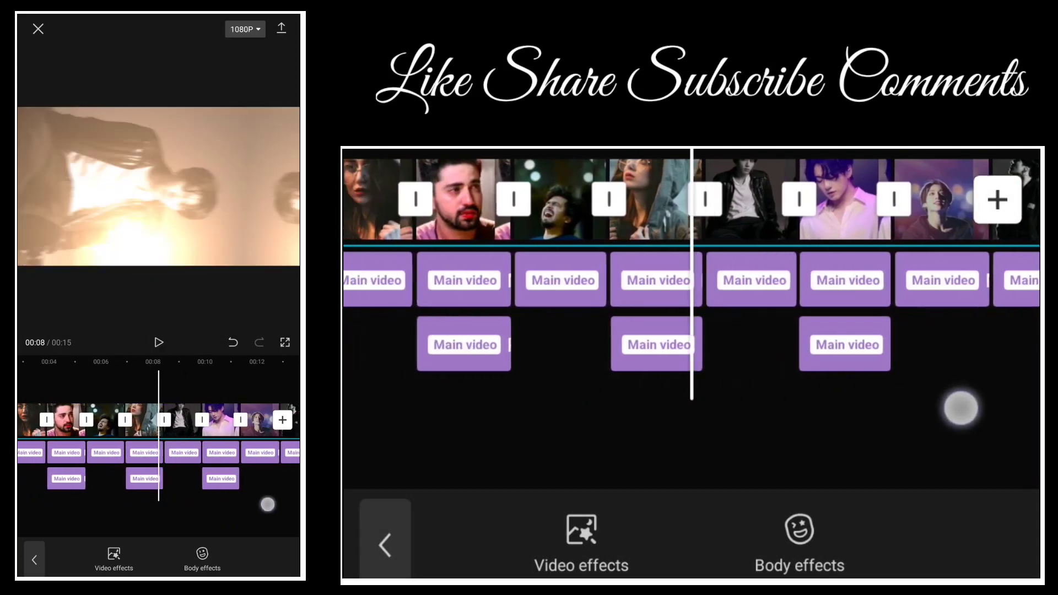
left_click_drag(220, 503, 267, 503)
left_click(158, 343)
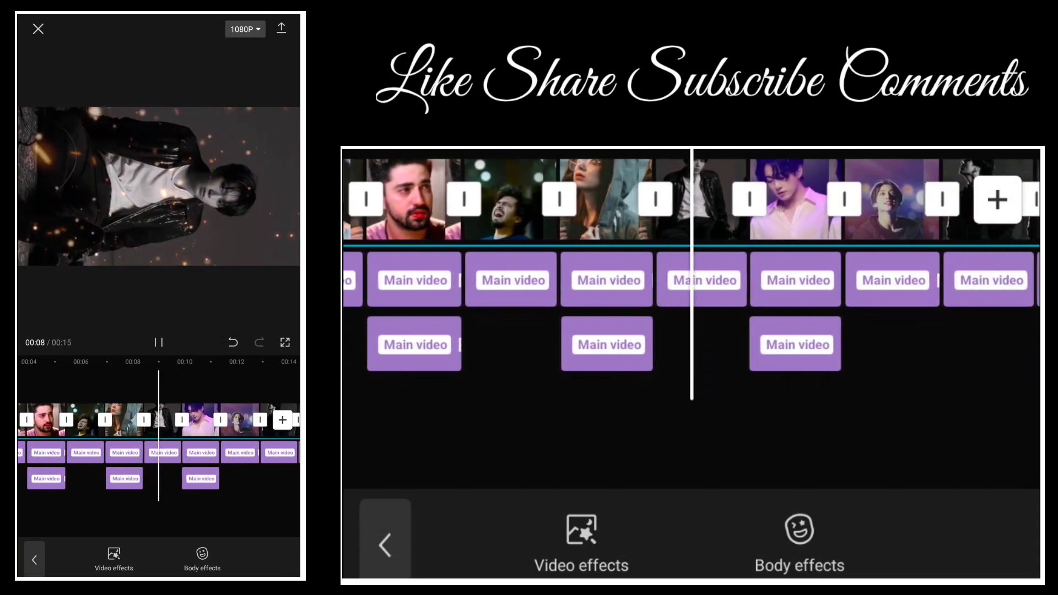
left_click(158, 342)
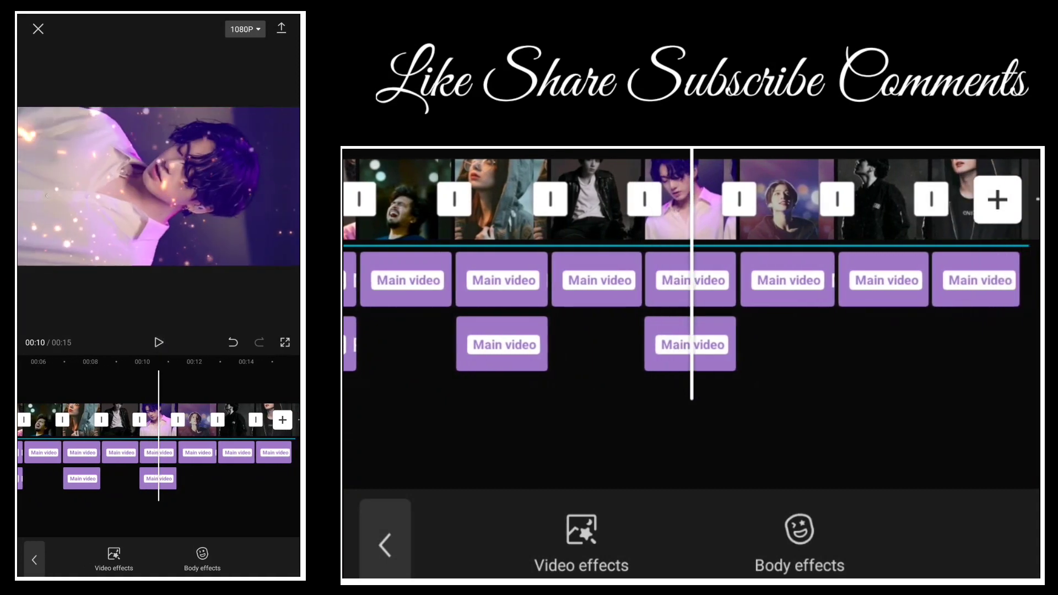
mouse_move(163, 479)
left_mouse_down()
mouse_move(215, 500)
mouse_move(240, 496)
left_mouse_up()
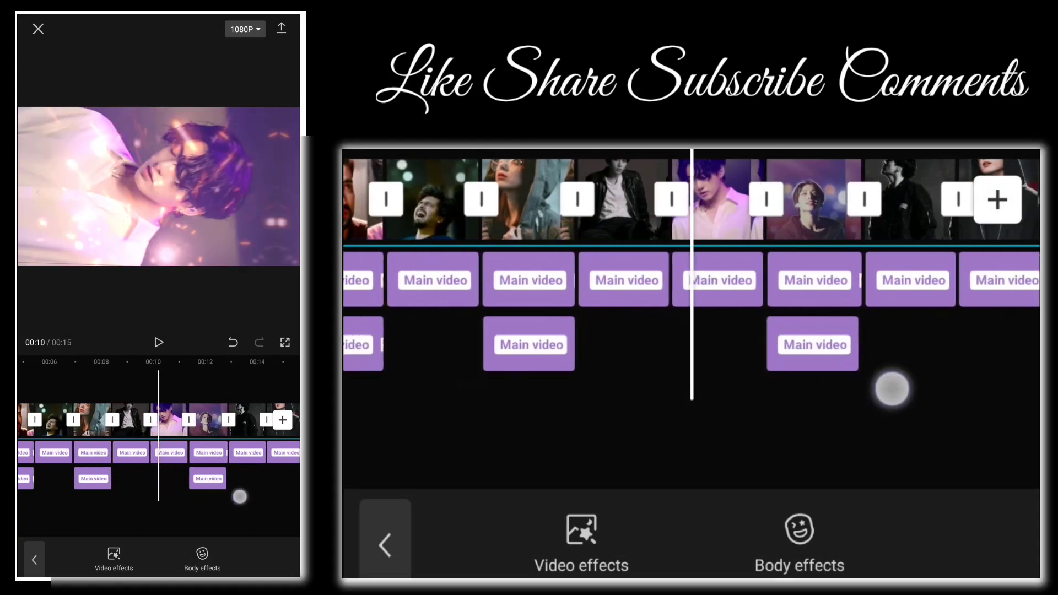
Play to 00:13 and duplicate the lower Main video effect so a copy sits under the final clip
left_click(153, 340)
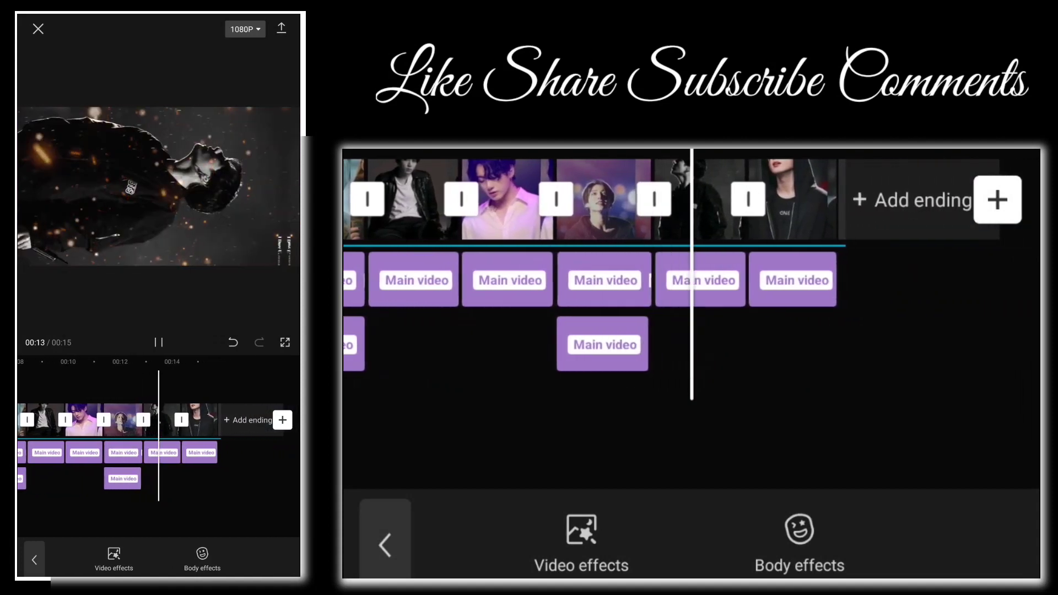
mouse_move(217, 490)
left_mouse_down()
mouse_move(205, 497)
mouse_move(221, 495)
left_mouse_up()
left_click(126, 478)
left_click(172, 557)
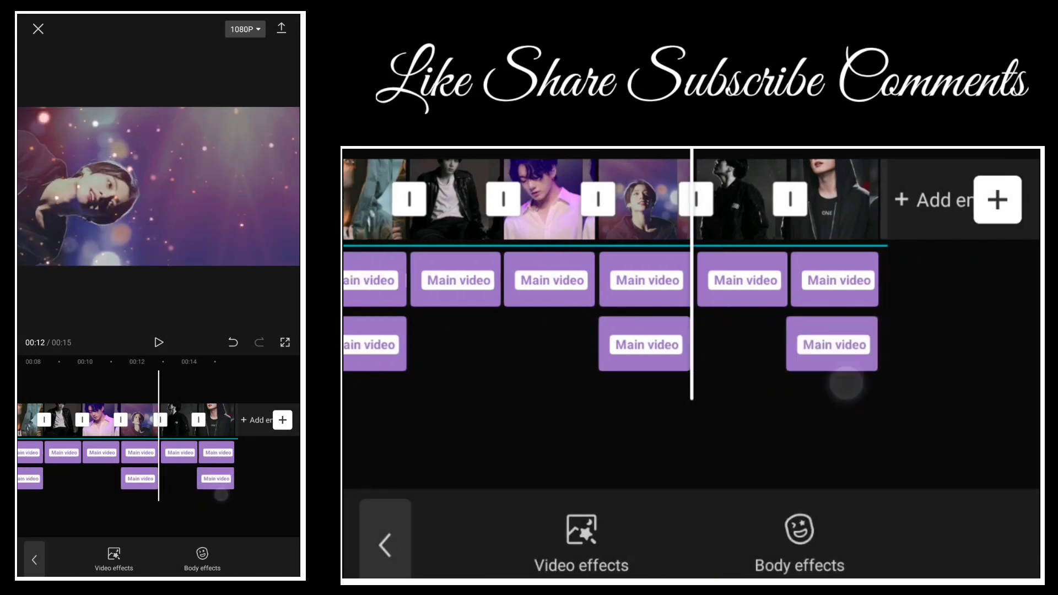
left_click(215, 478)
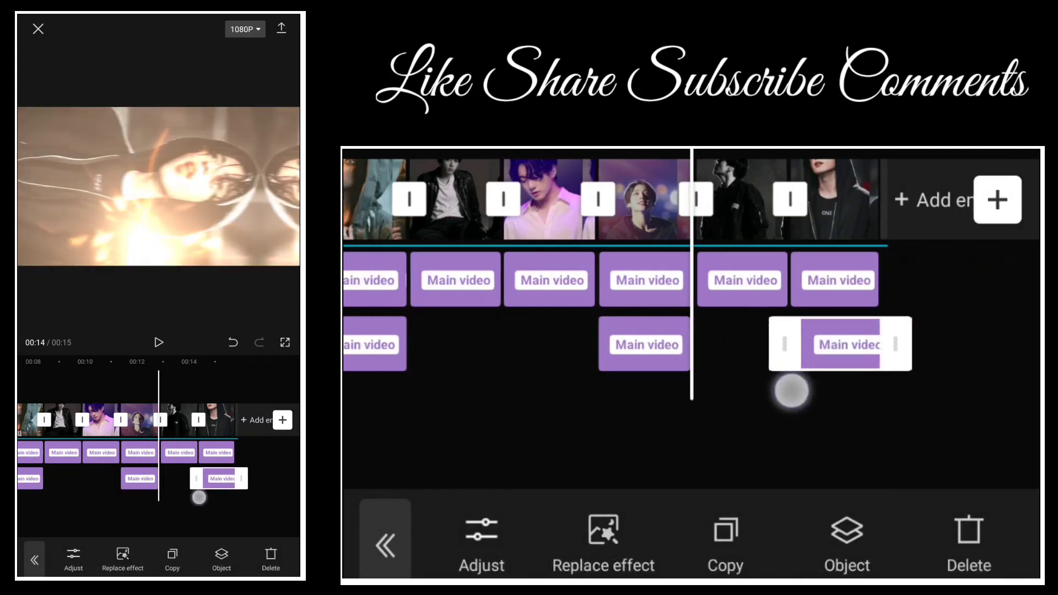
Deselect the Meteor effect clip and export the Pendulum slideshow to the device and projects
mouse_move(198, 496)
left_mouse_down()
mouse_move(150, 502)
mouse_move(259, 467)
left_mouse_up()
left_click(212, 523)
left_click(281, 28)
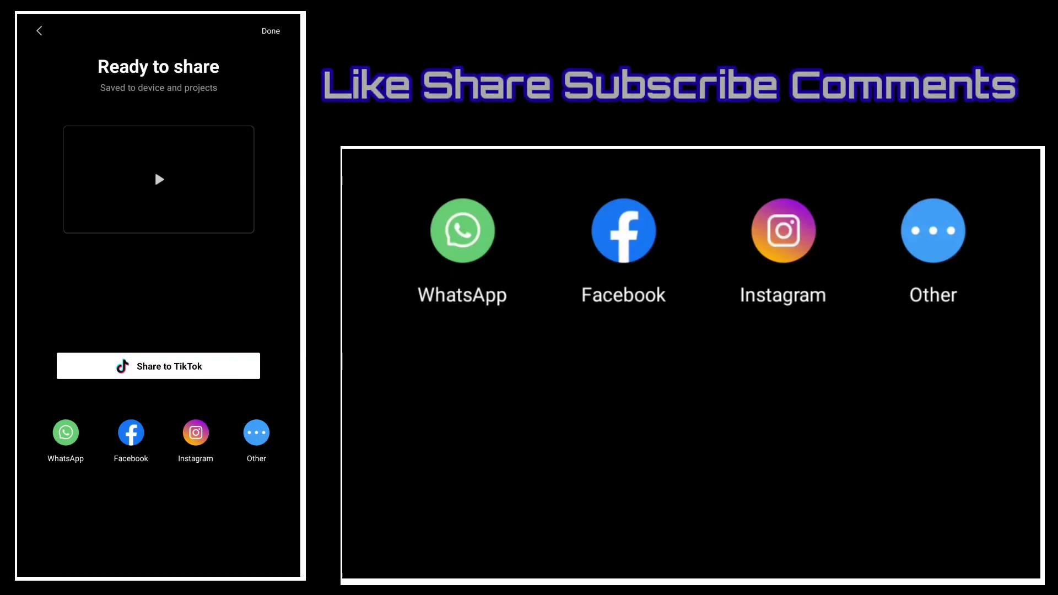
Start a new project containing the exported 15-second slideshow video
left_click(270, 31)
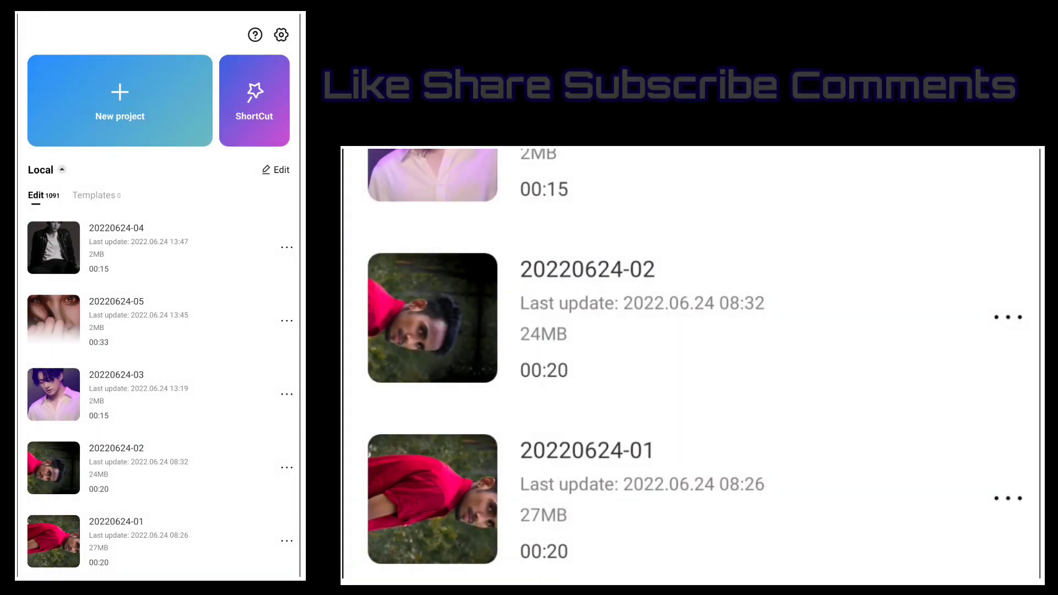
left_click(169, 105)
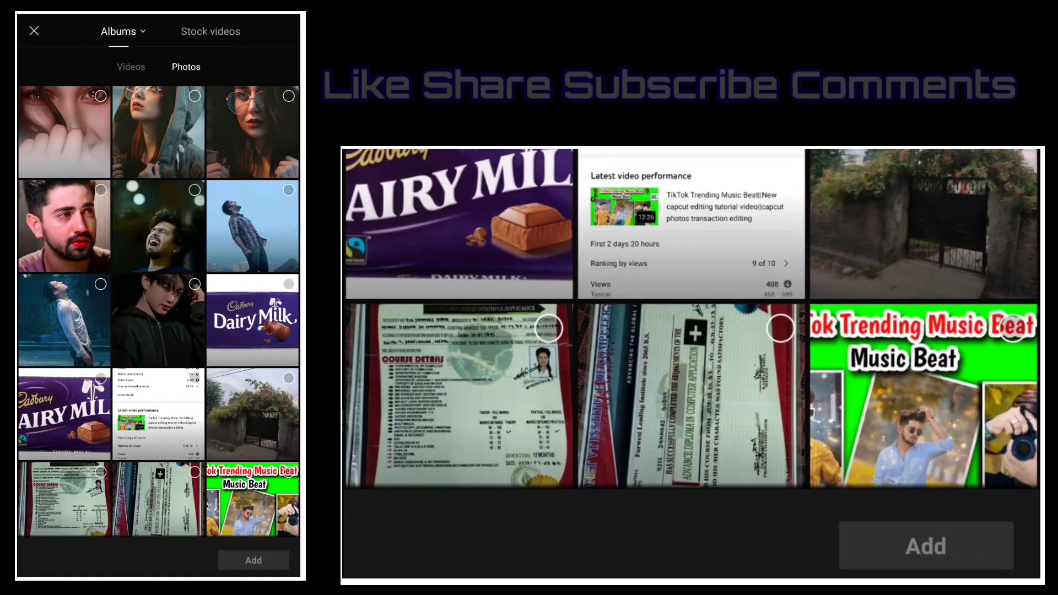
left_click(130, 67)
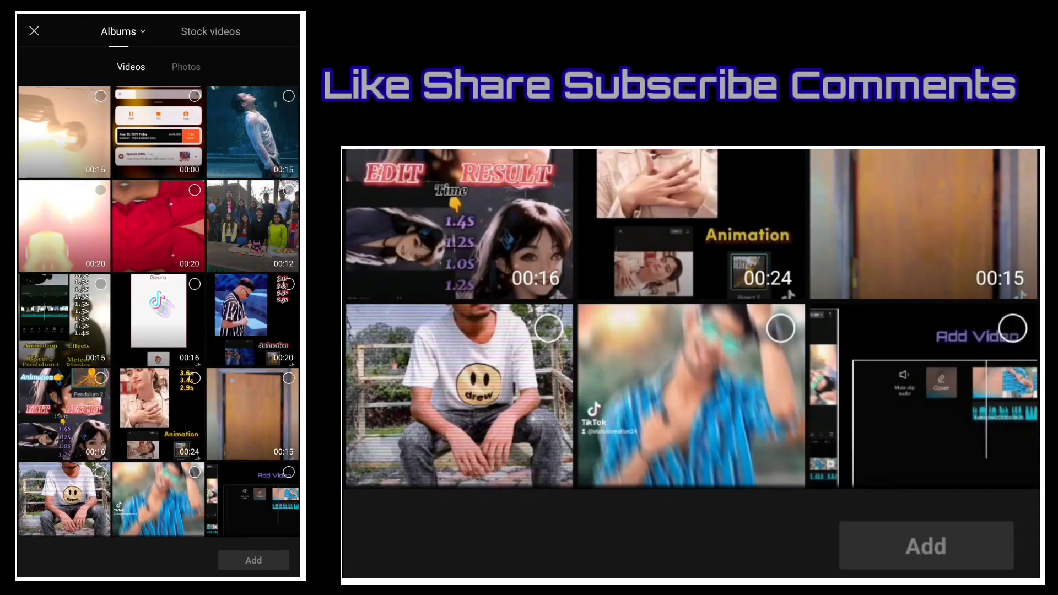
left_click(100, 96)
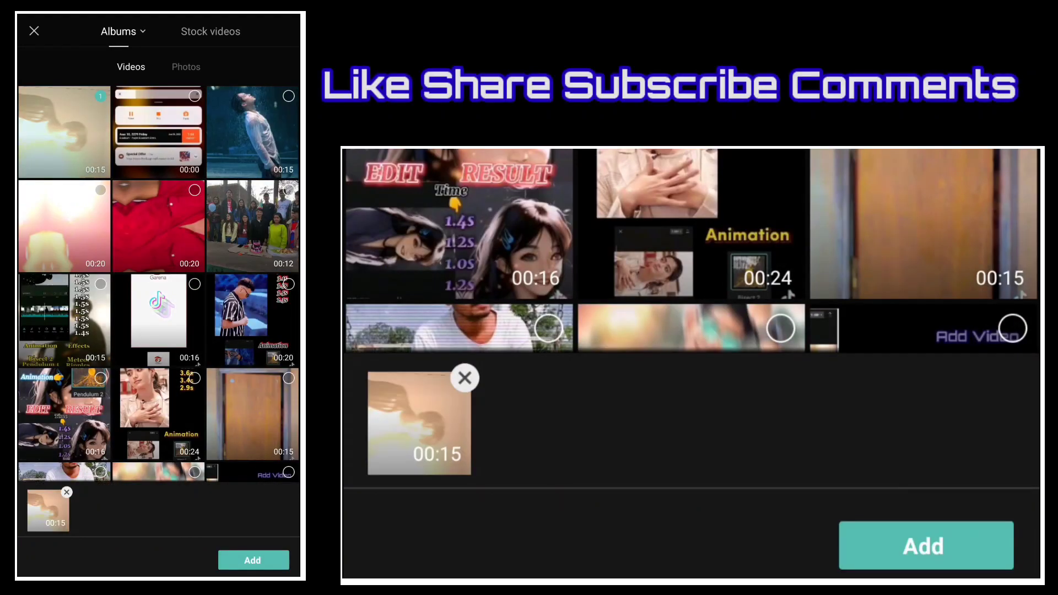
left_click(252, 559)
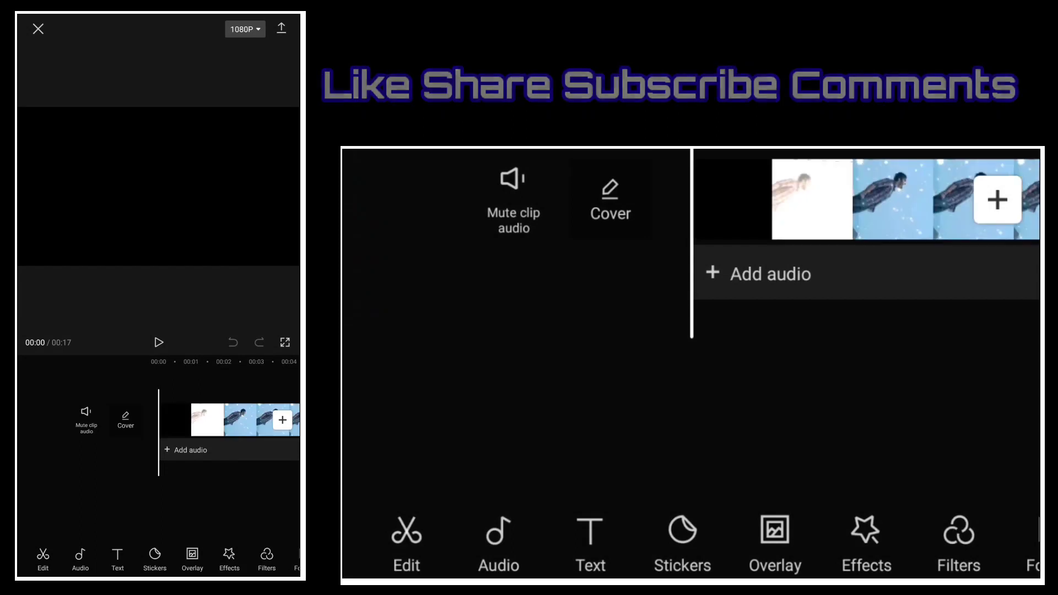
Set the project's aspect ratio to 9:16 portrait
left_click_drag(209, 559, 114, 562)
left_click(212, 563)
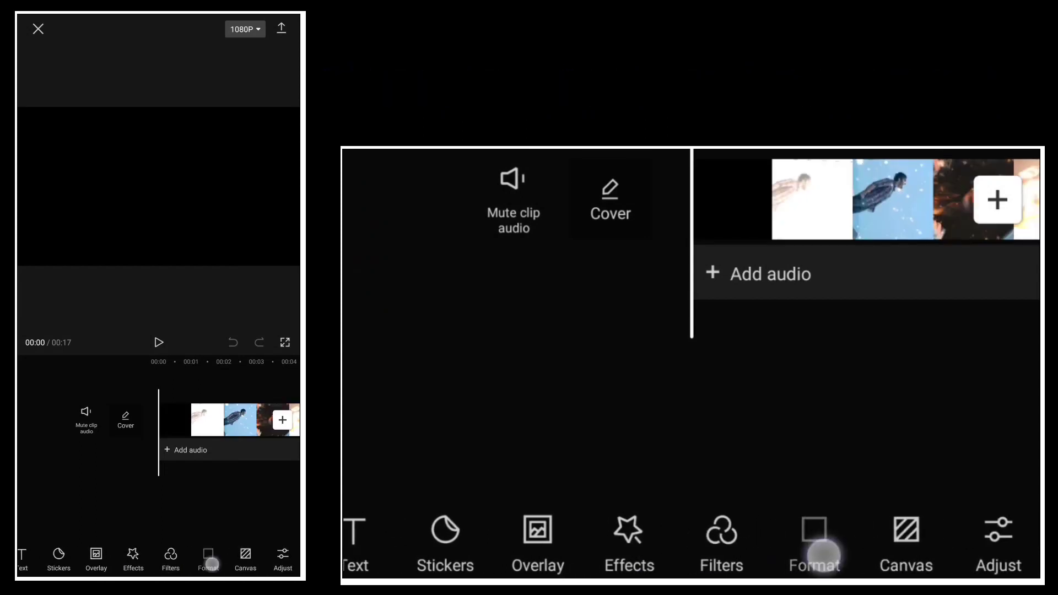
left_click(101, 560)
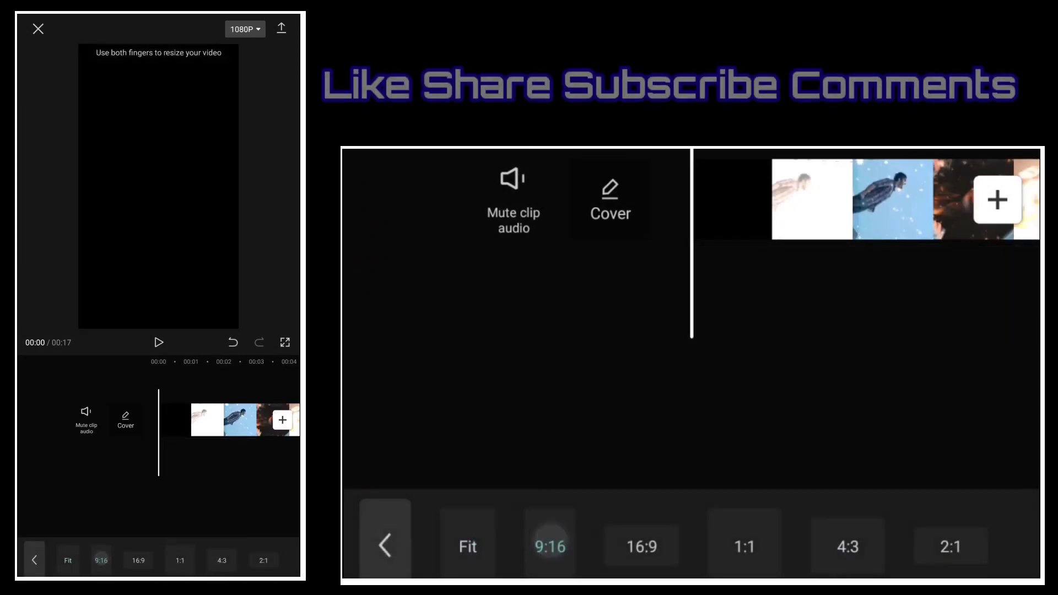
Rotate the imported clip three times to 270°
left_click(207, 420)
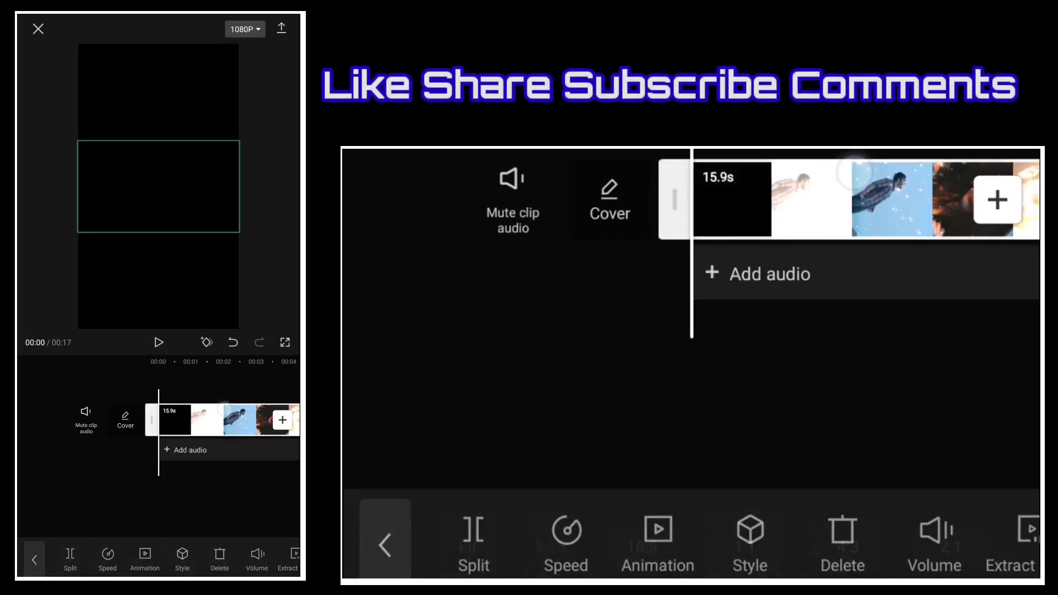
left_click_drag(248, 559, 118, 559)
left_click_drag(226, 558, 143, 559)
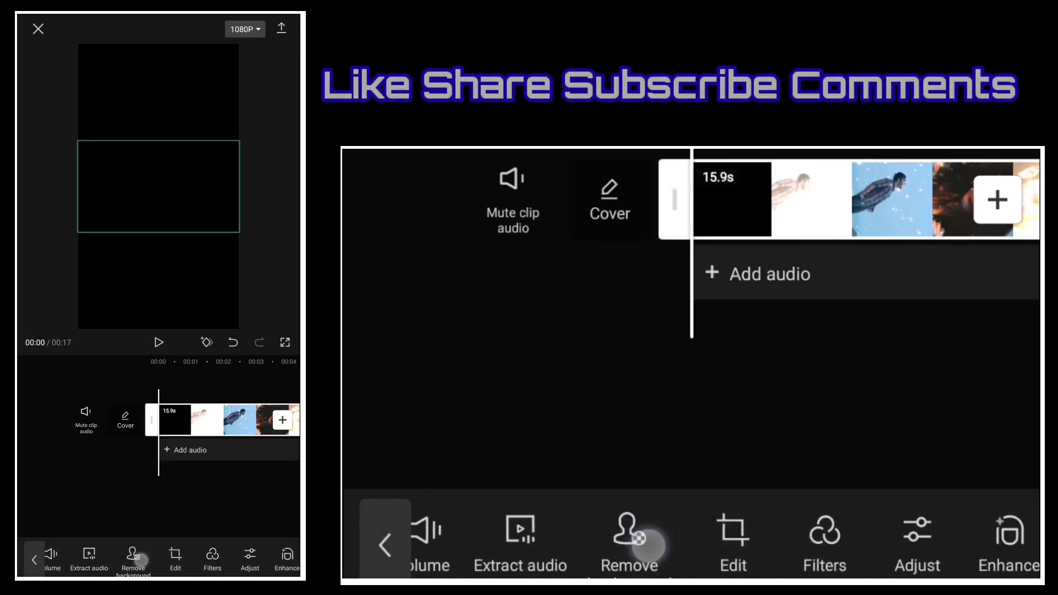
left_click(174, 557)
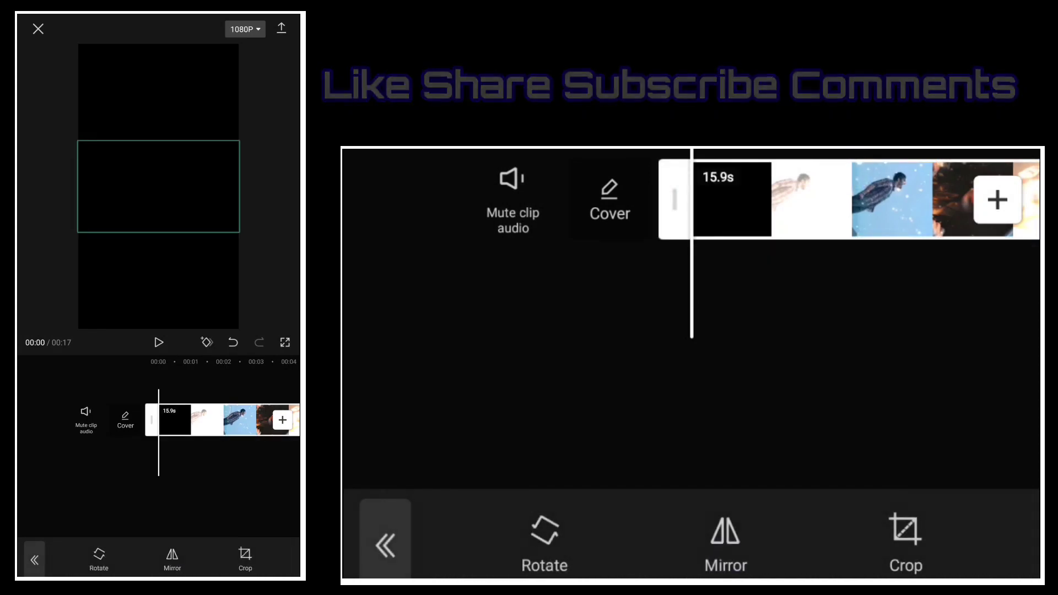
left_click(99, 554)
left_click(98, 554)
left_click(99, 553)
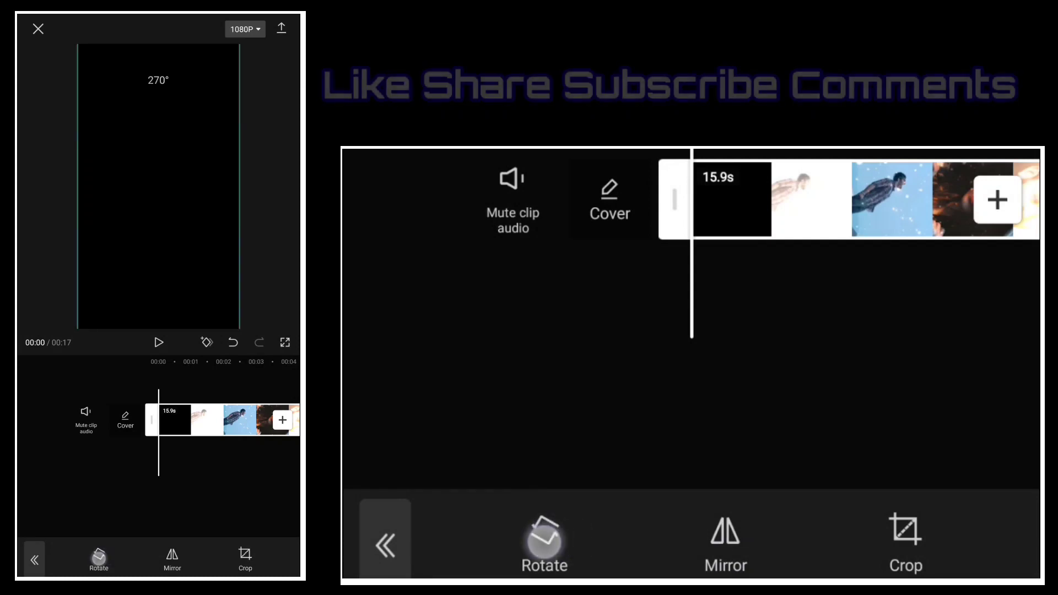
Delete the default CapCut Ending clip, leaving a 15-second timeline
left_click_drag(240, 493, 143, 499)
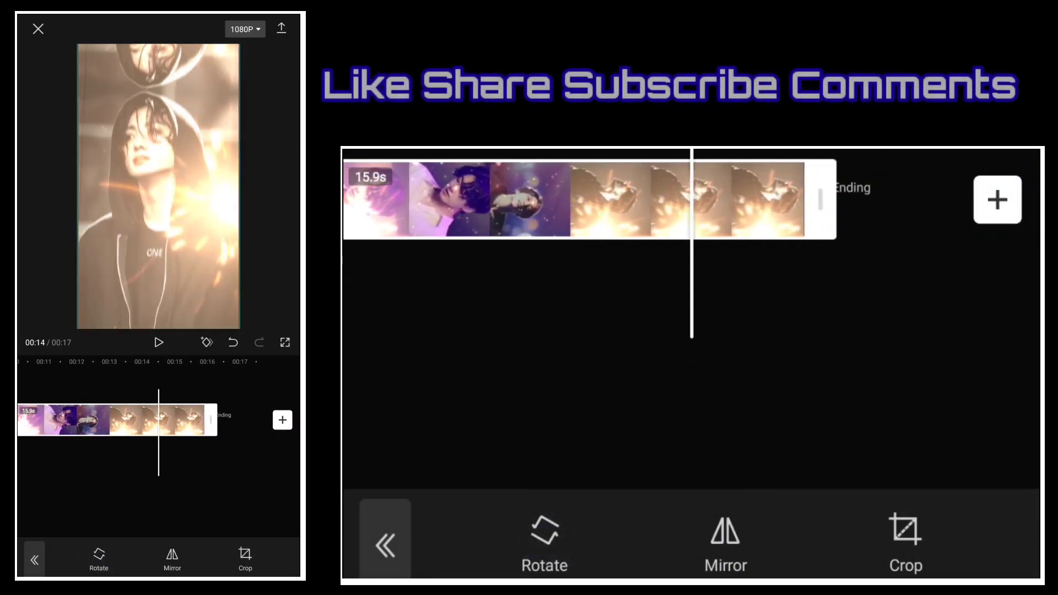
left_click_drag(247, 517, 235, 515)
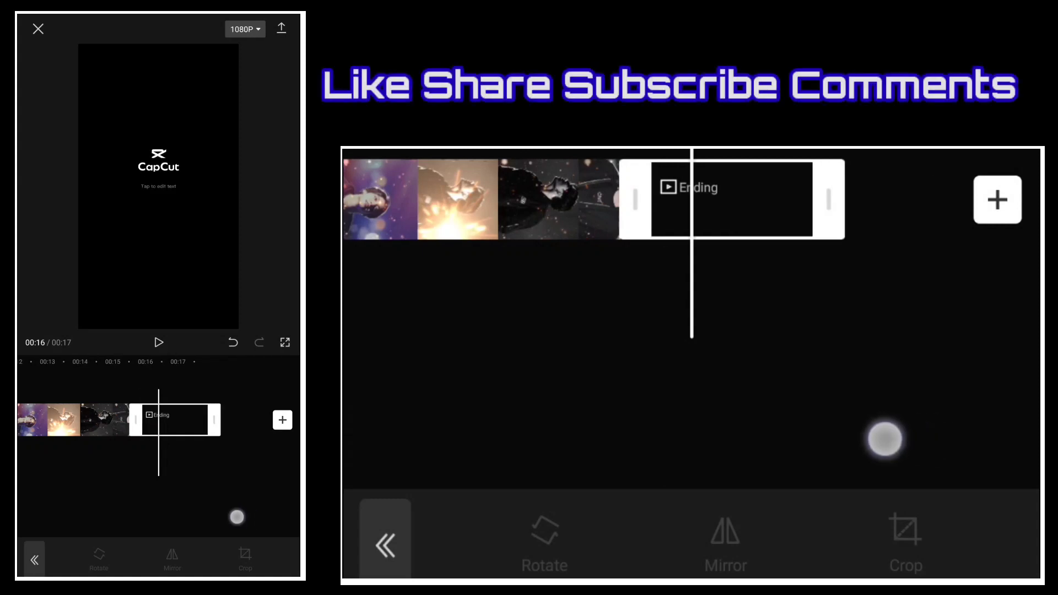
left_click(34, 560)
left_click_drag(213, 554, 246, 554)
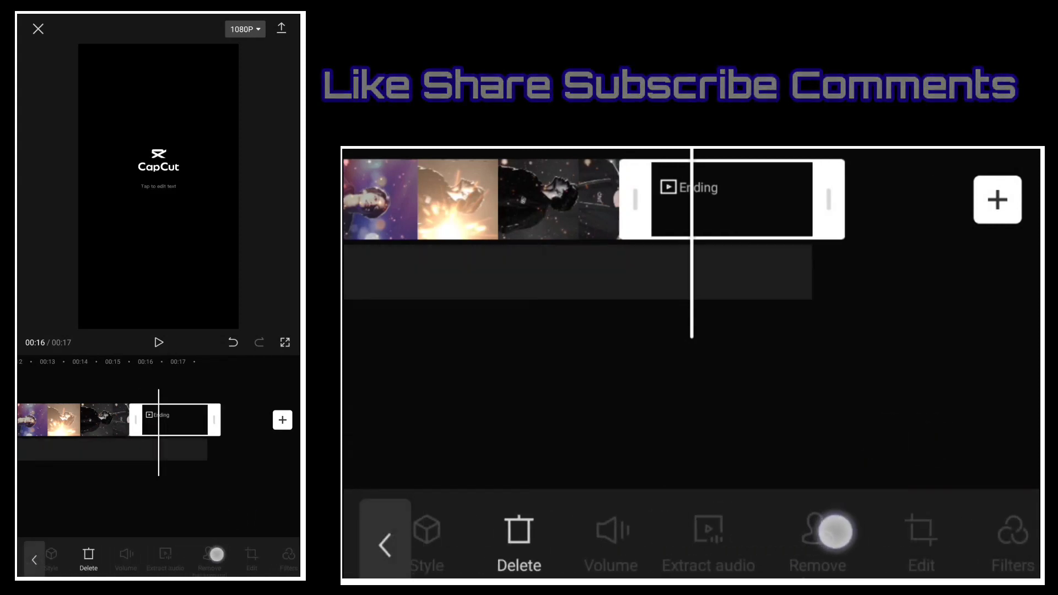
left_click(123, 560)
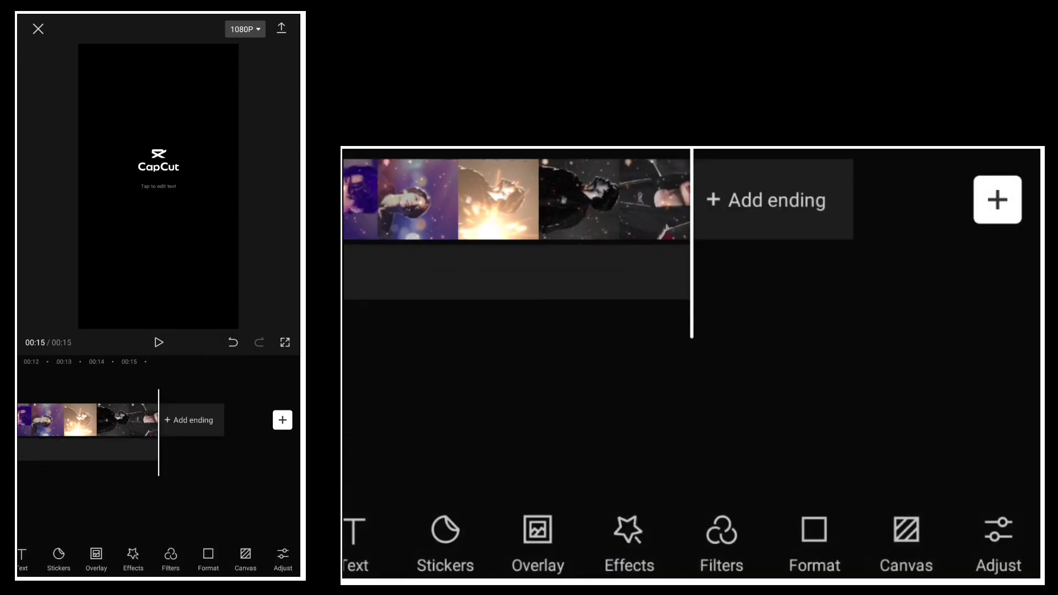
left_click_drag(188, 509, 215, 512)
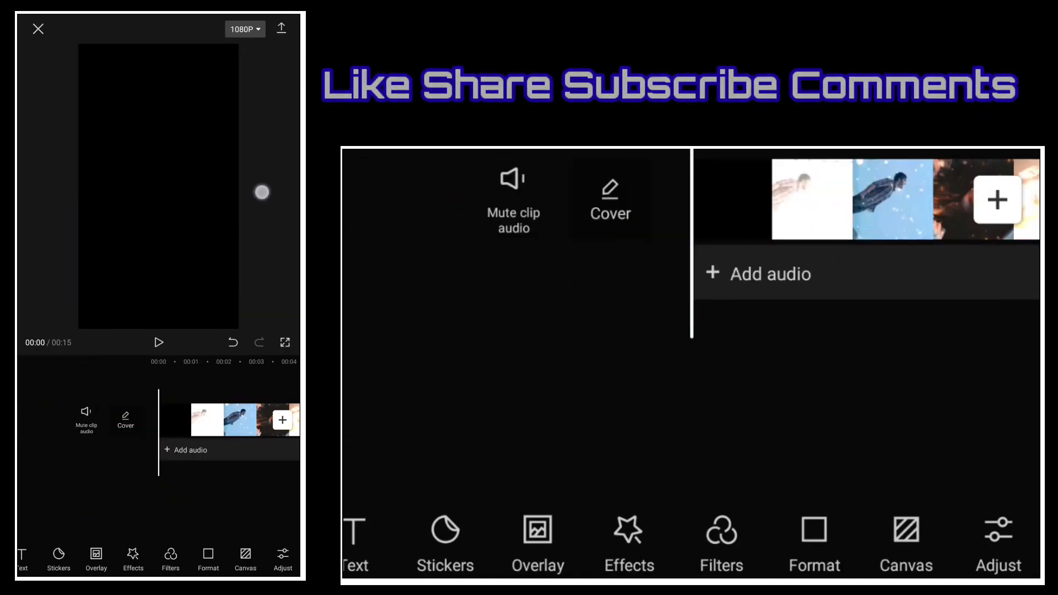
Export the rotated 15-second 9:16 video
left_click(281, 28)
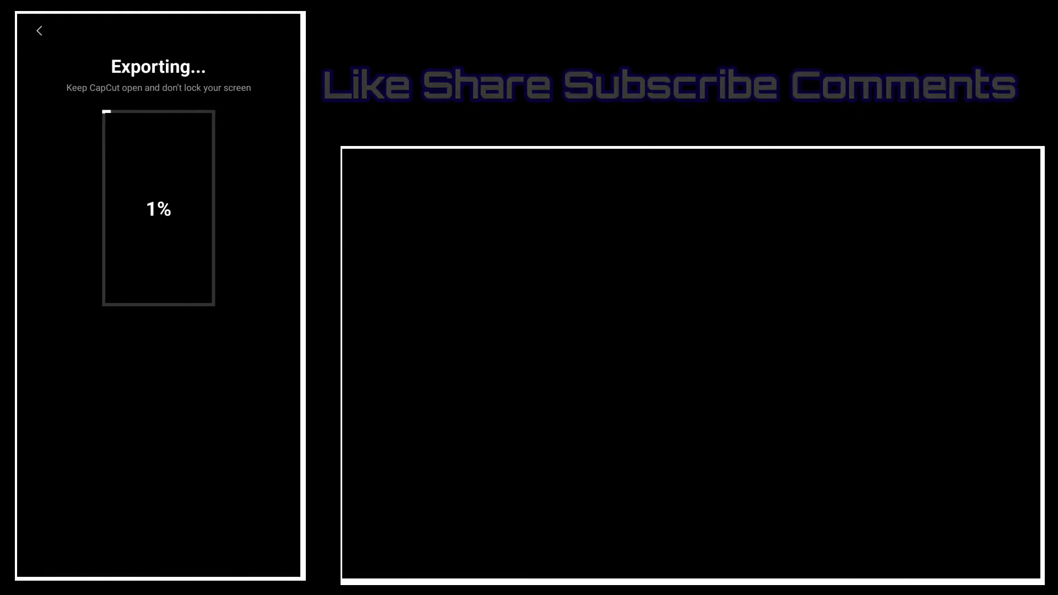